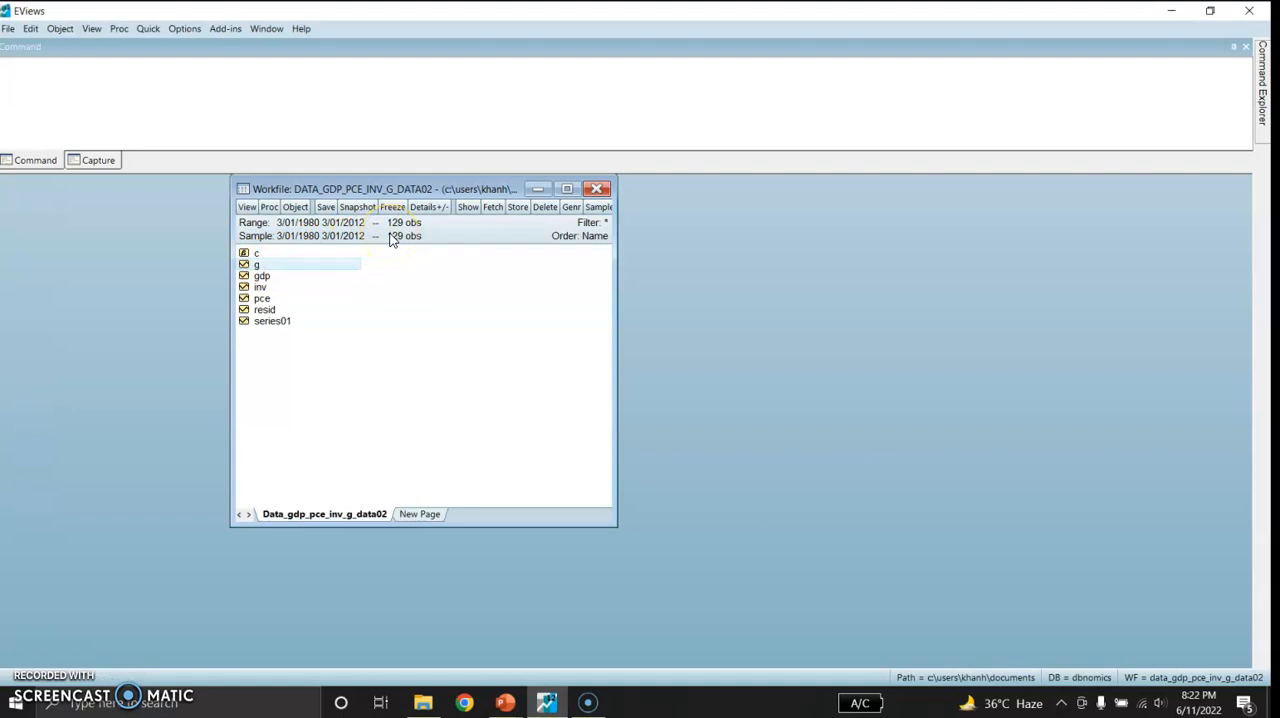
Estimate a least squares equation with the specification "gdp c pce inv g" over the sample 3/01/1980 3/01/2012
click(150, 30)
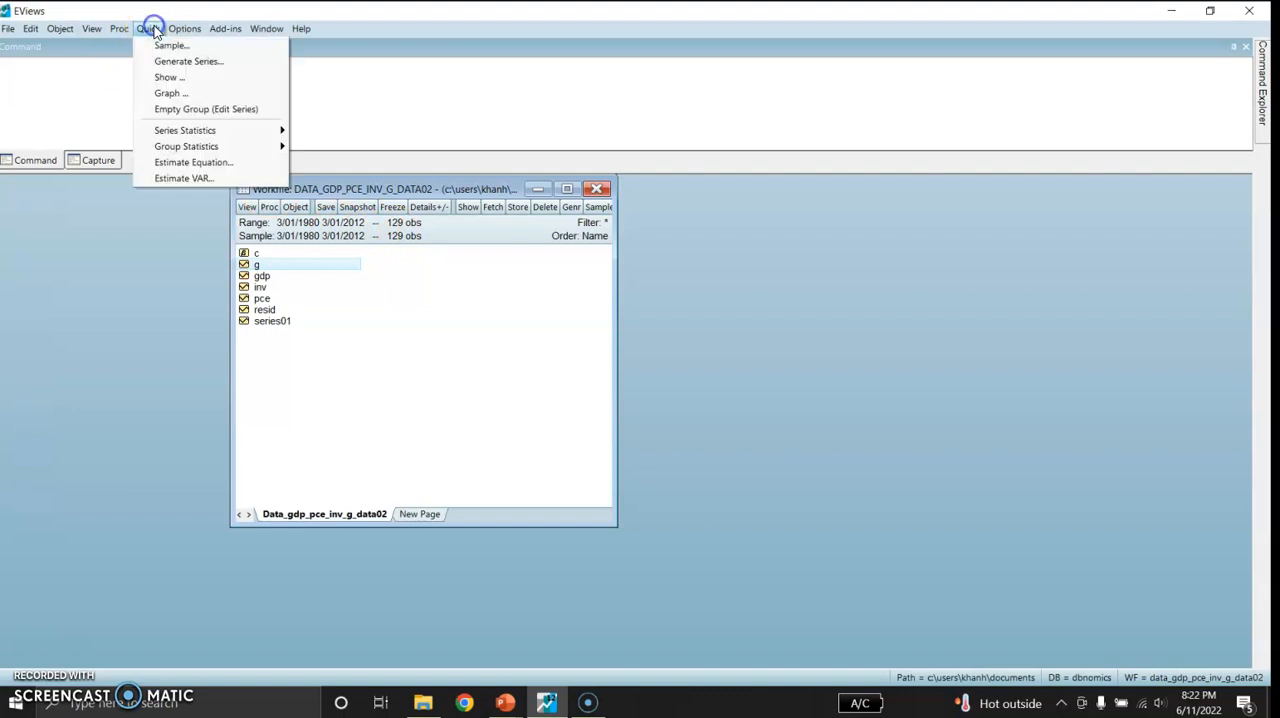
click(166, 162)
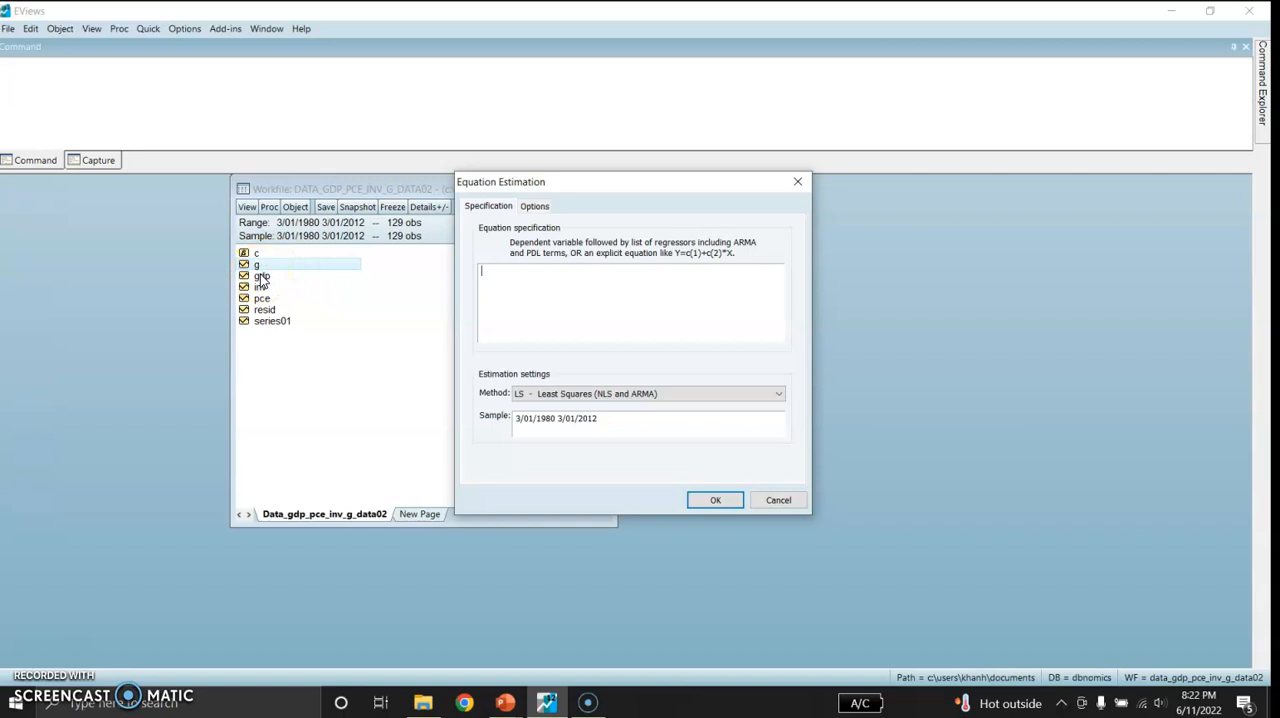
click(470, 272)
text(gdp c pce inv g)
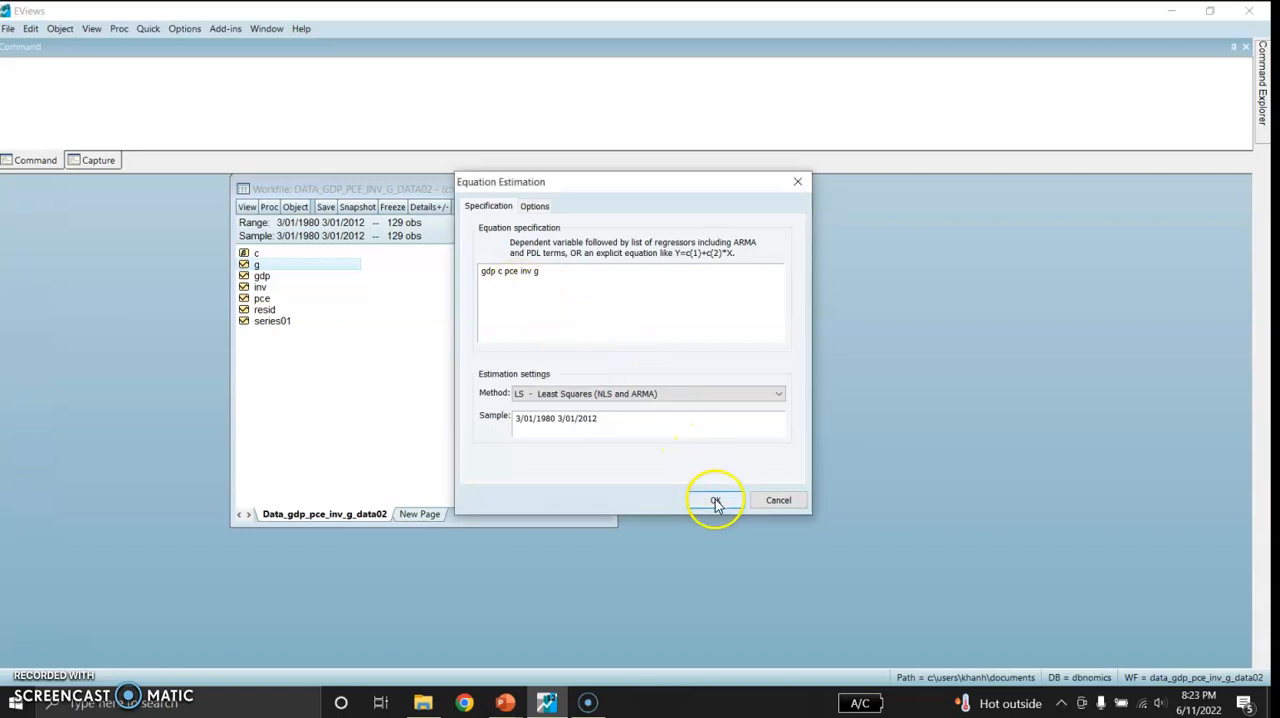
click(714, 500)
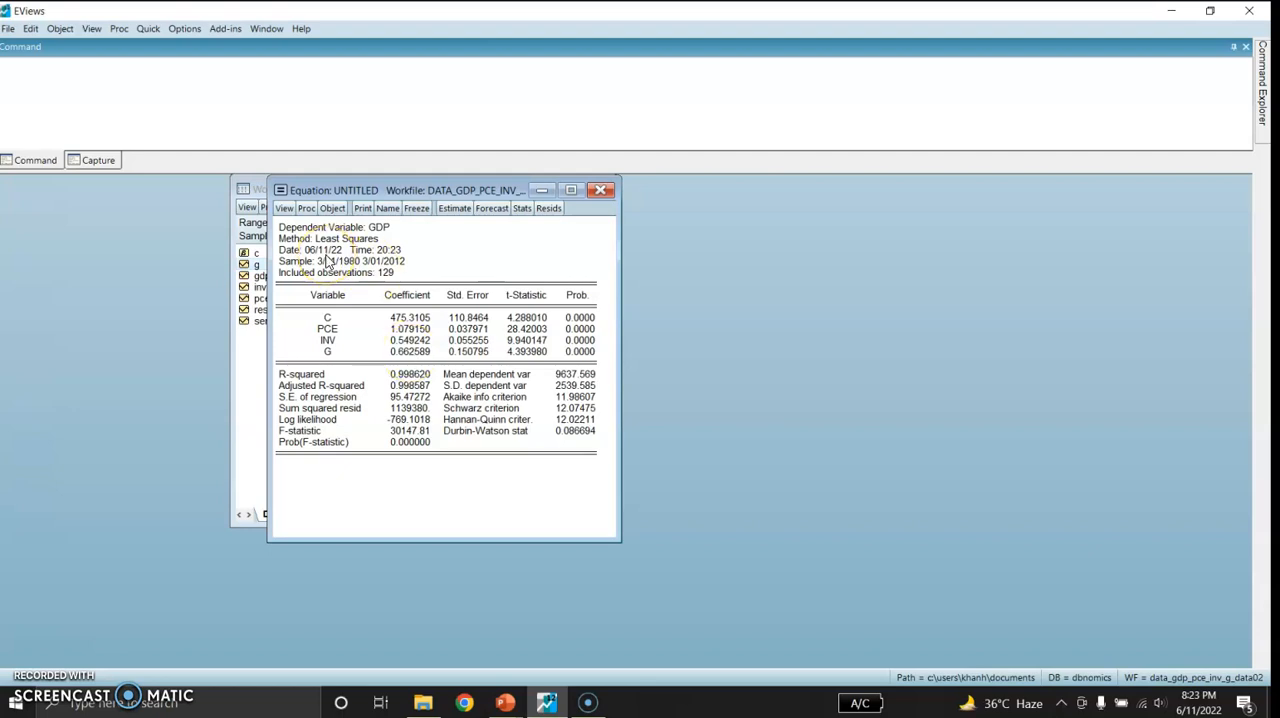
Estimate the least squares equation "dlog(gdp) c dlog(inv) dlog(pce) dlog(g)", deleting the previous untitled equation
click(149, 29)
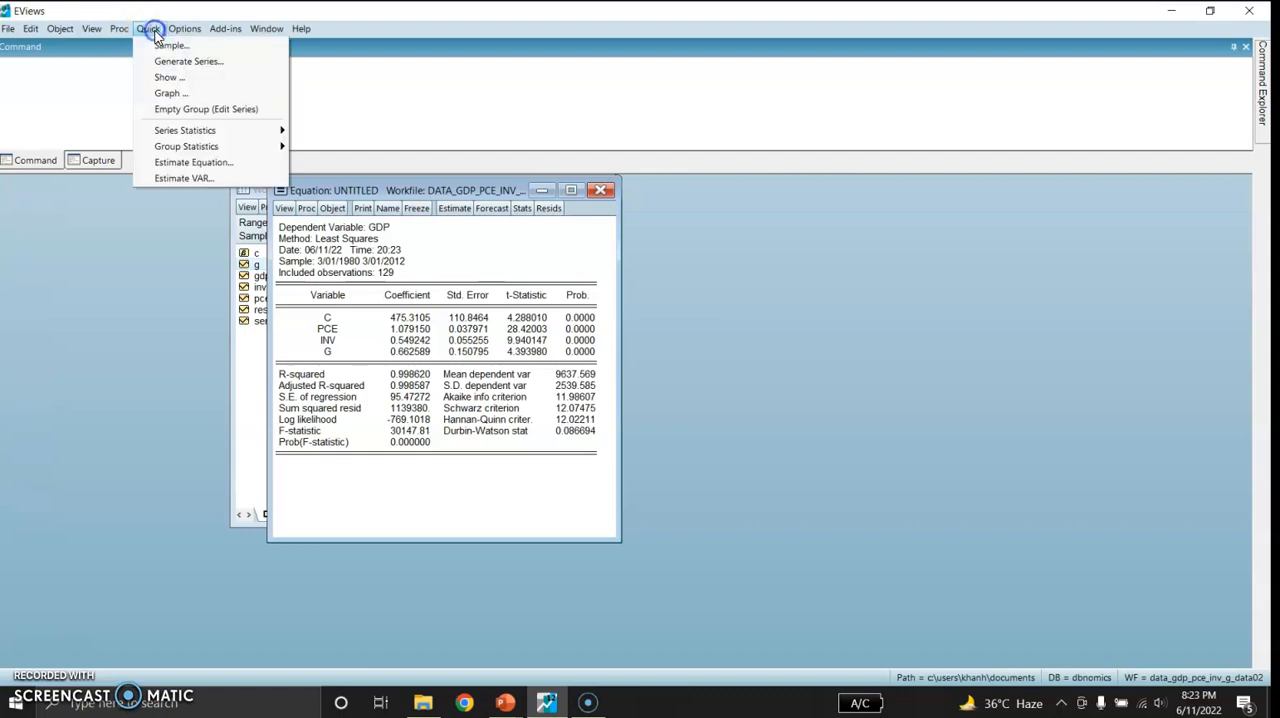
click(168, 162)
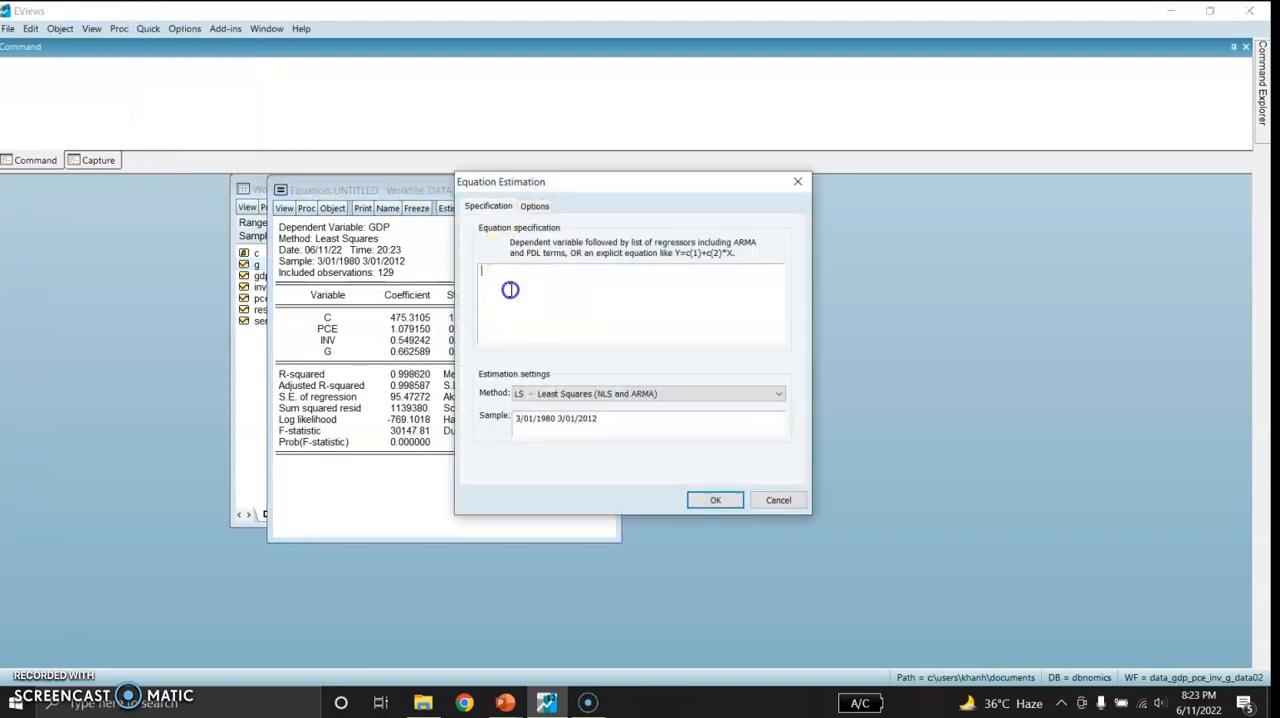
click(511, 290)
text(dlog(gdp) c dlog(inv)
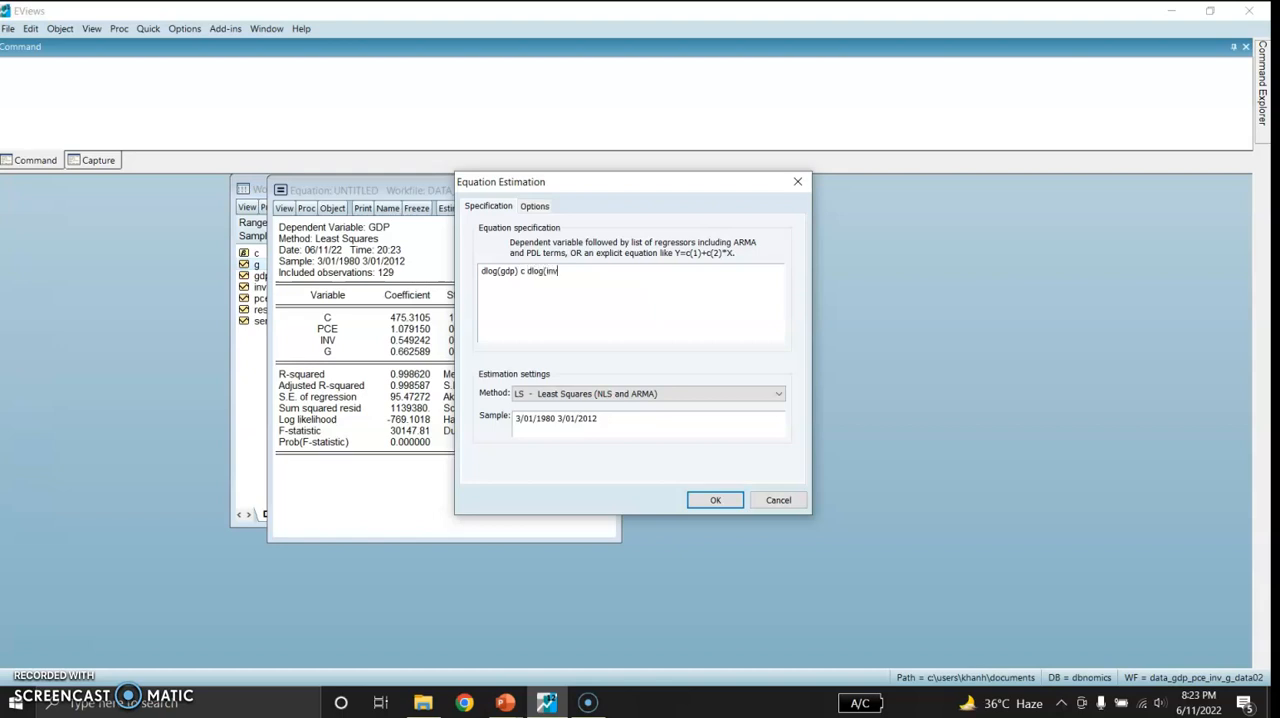
text() dlog(pce) dlog(g))
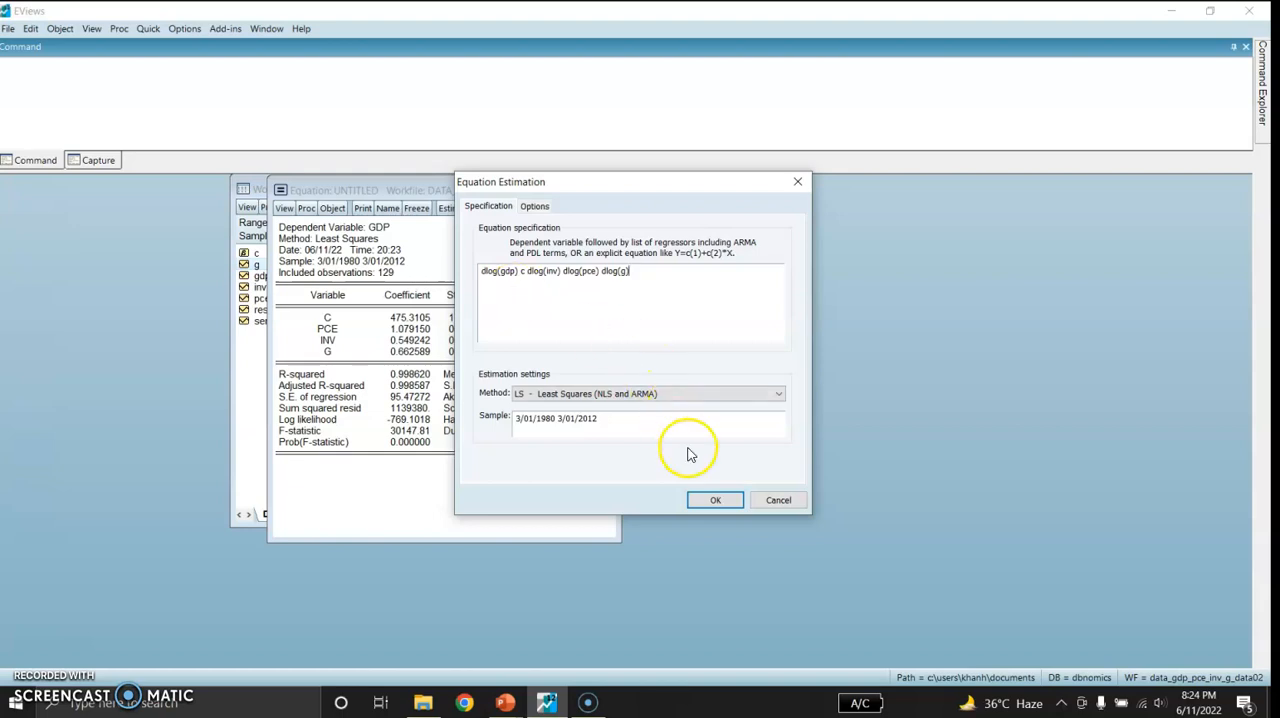
click(708, 499)
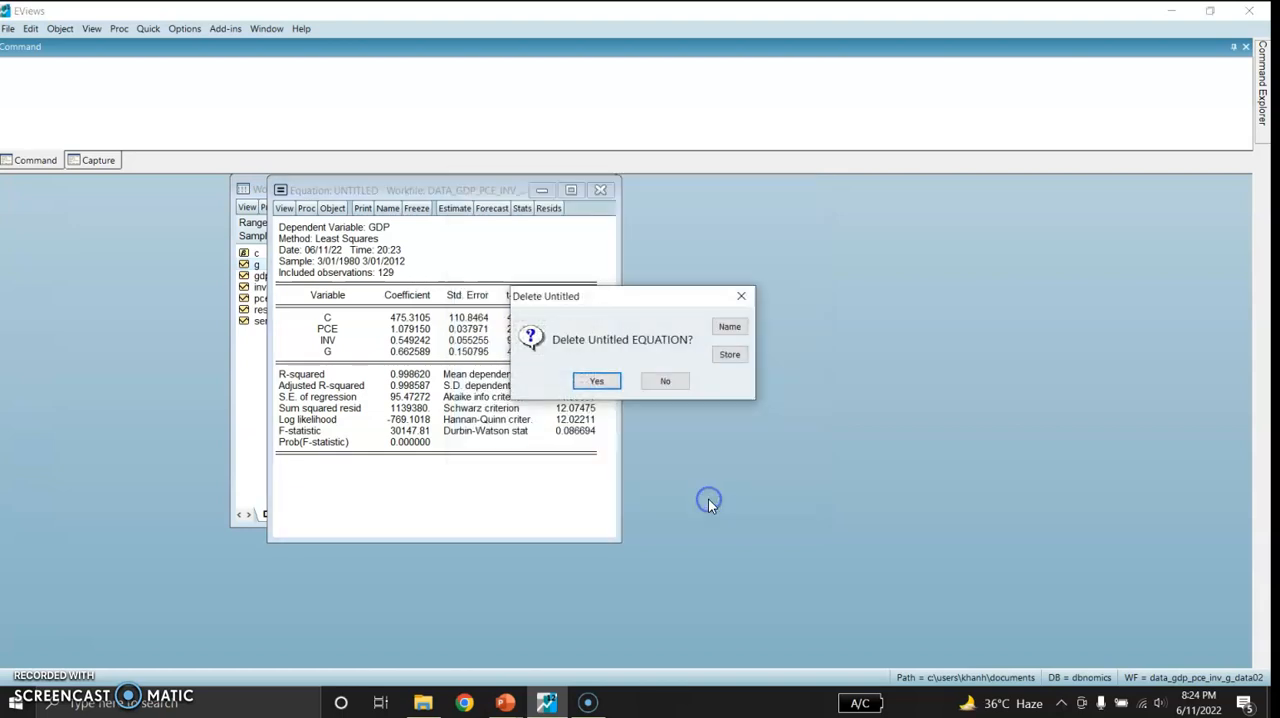
click(594, 381)
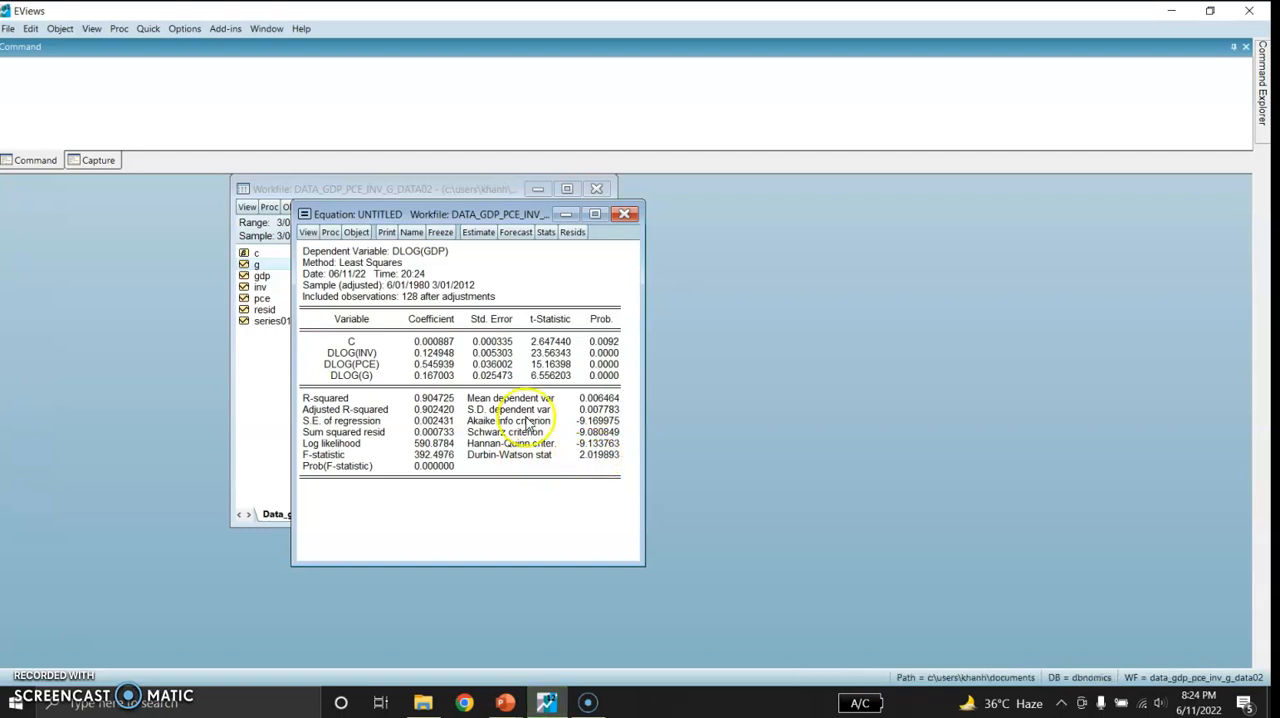
Run the histogram normality test on the residuals of the dlog(gdp) equation
click(307, 232)
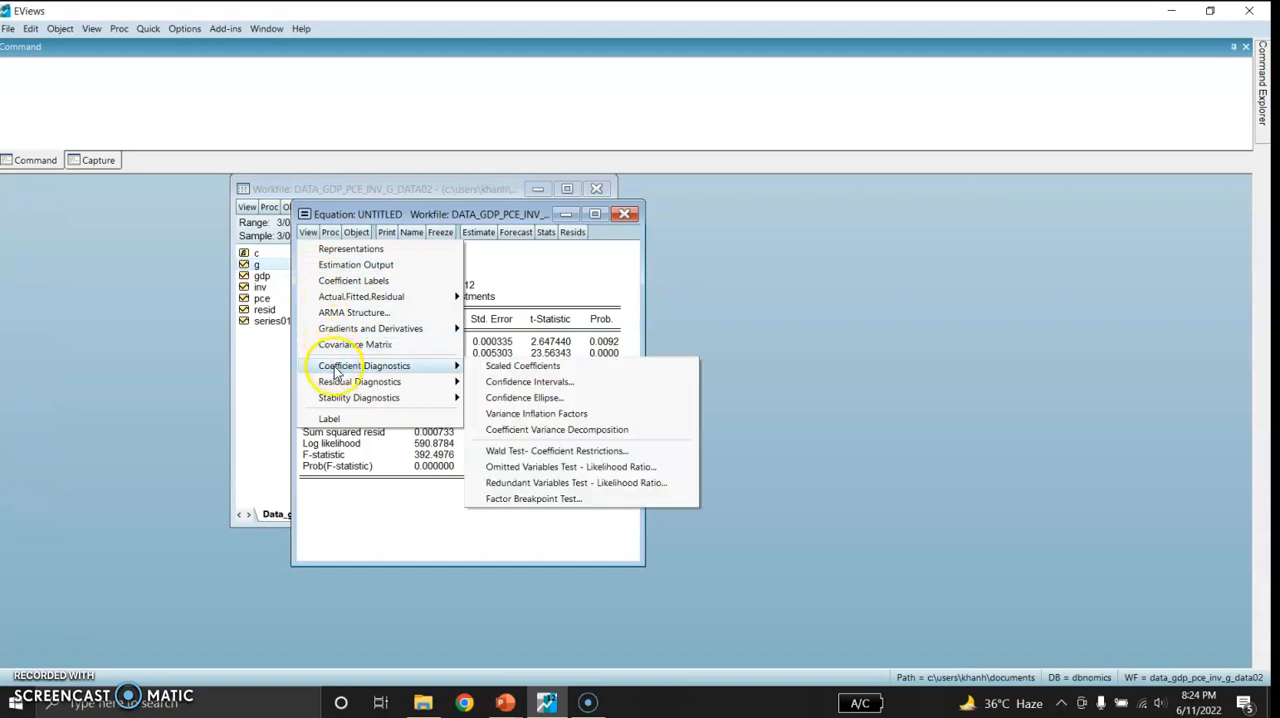
mouse_move(346, 384)
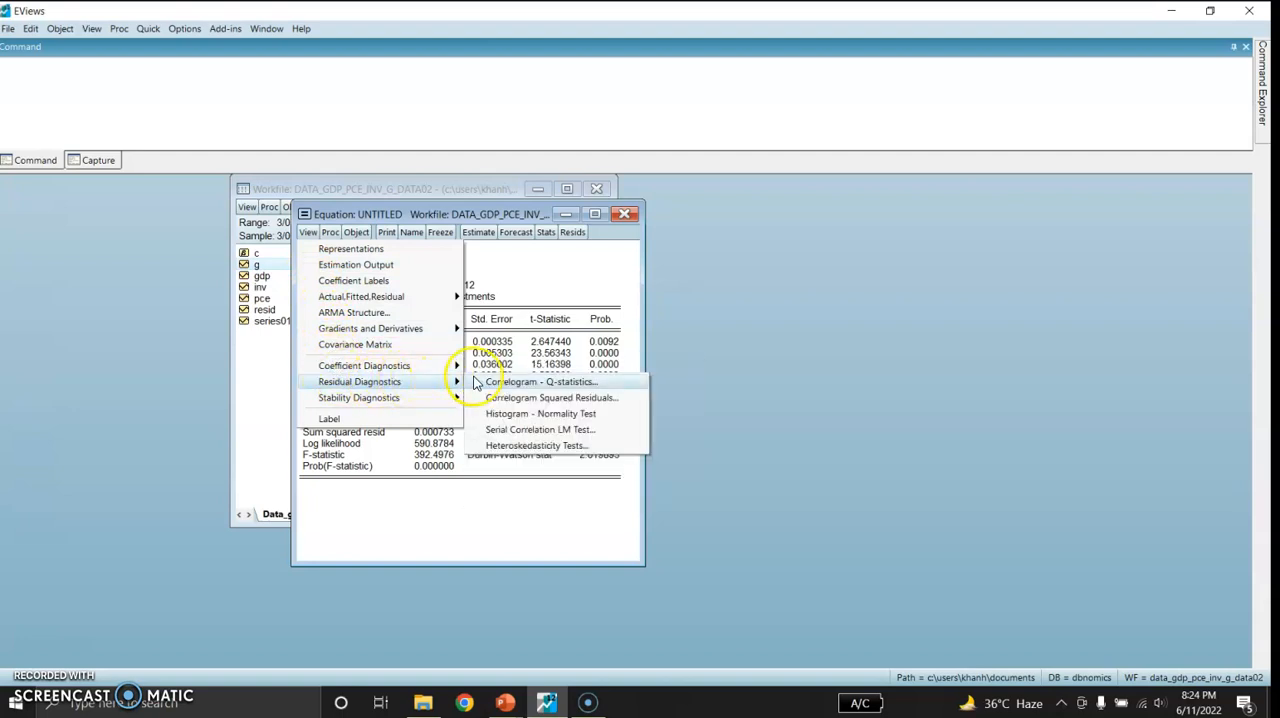
click(497, 414)
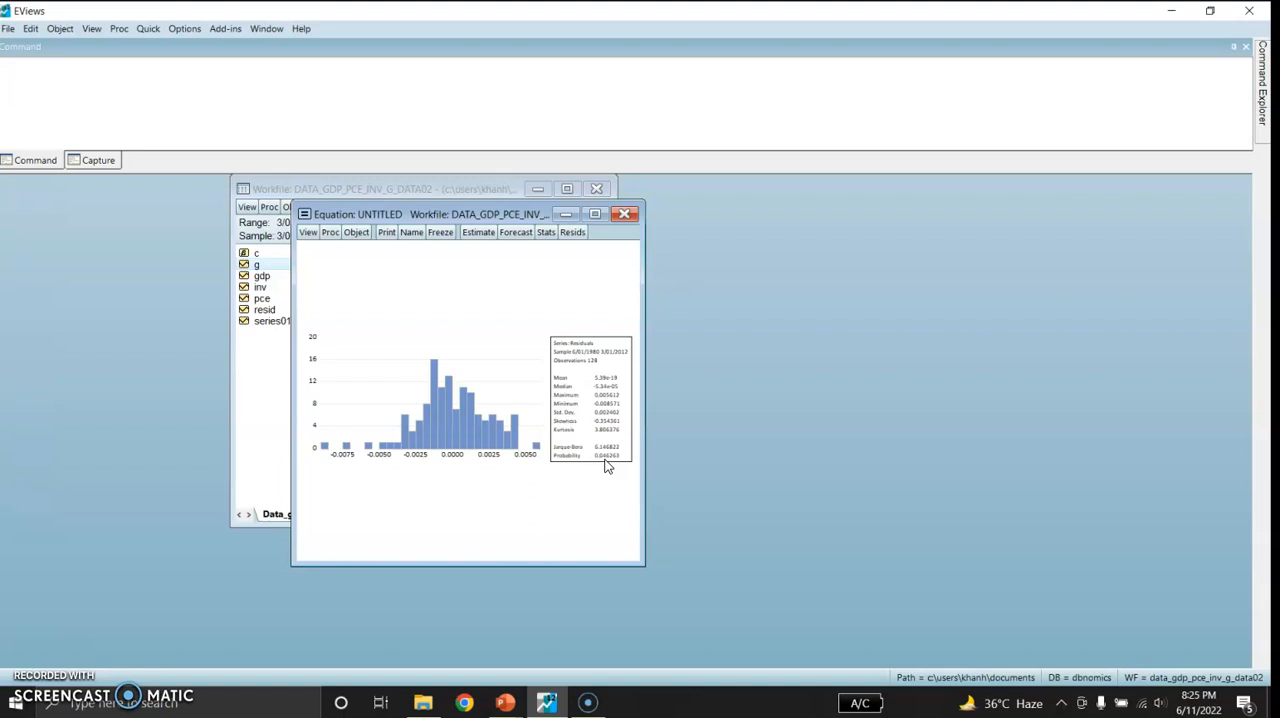
Run the serial correlation LM test on the equation's residuals with 2 lags
click(308, 233)
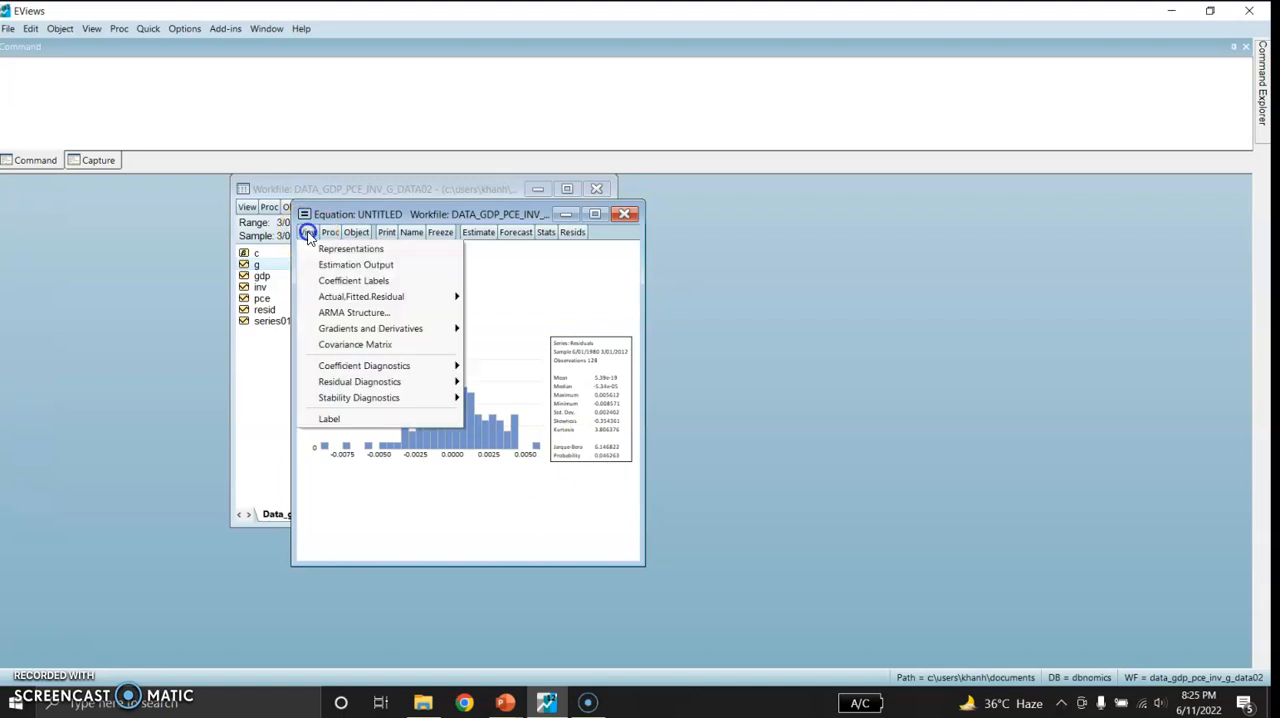
click(385, 382)
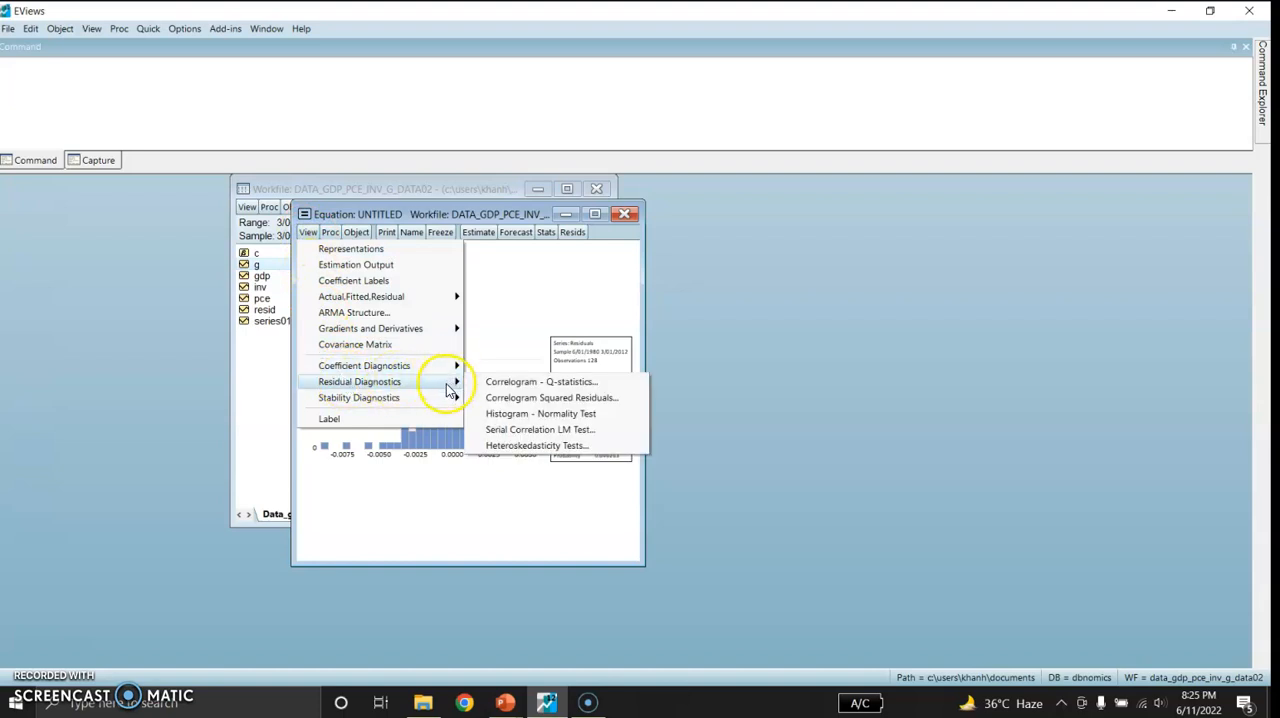
click(520, 429)
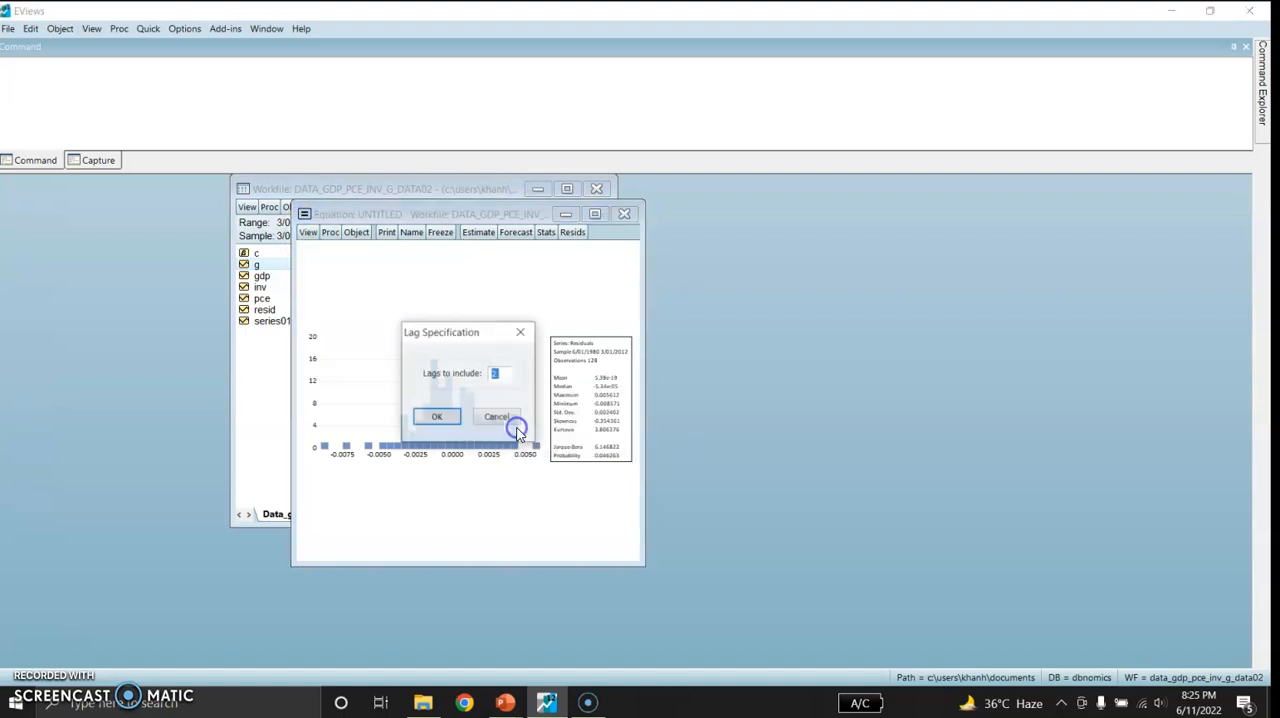
click(440, 417)
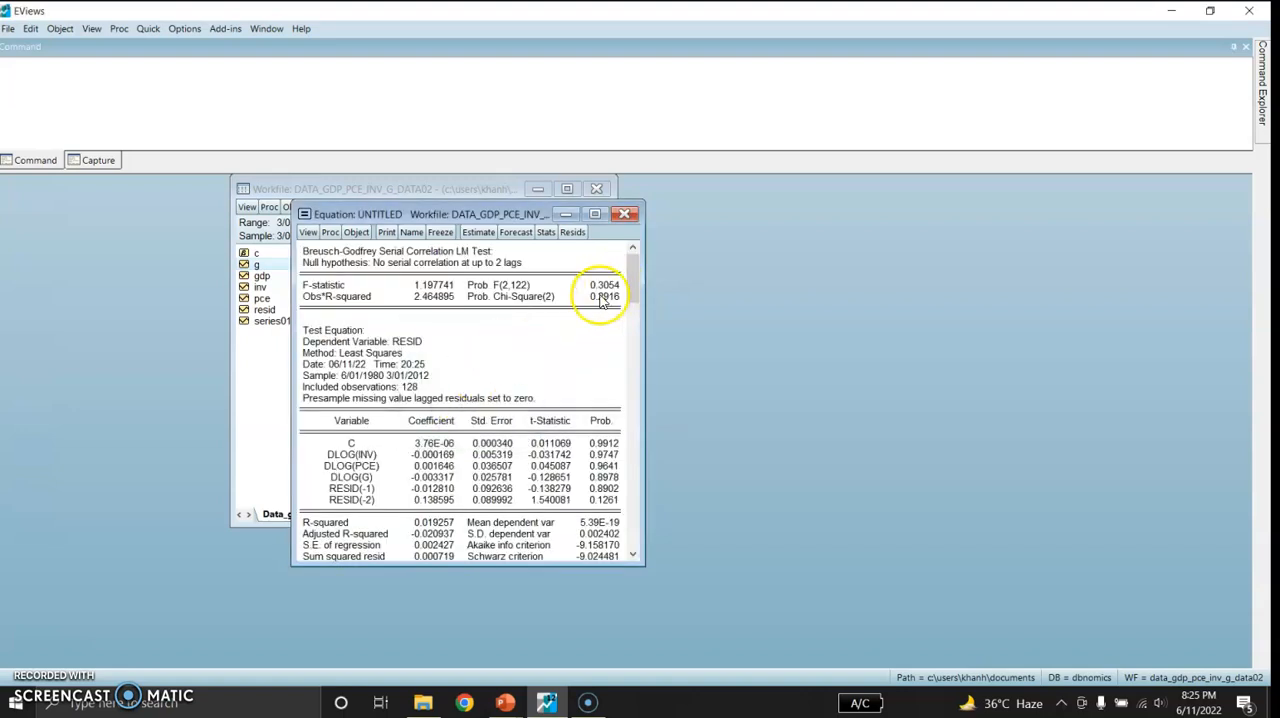
Run the Breusch-Pagan-Godfrey heteroskedasticity test with regressors c dlog(inv) dlog(pce) dlog(g)
click(307, 233)
mouse_move(352, 385)
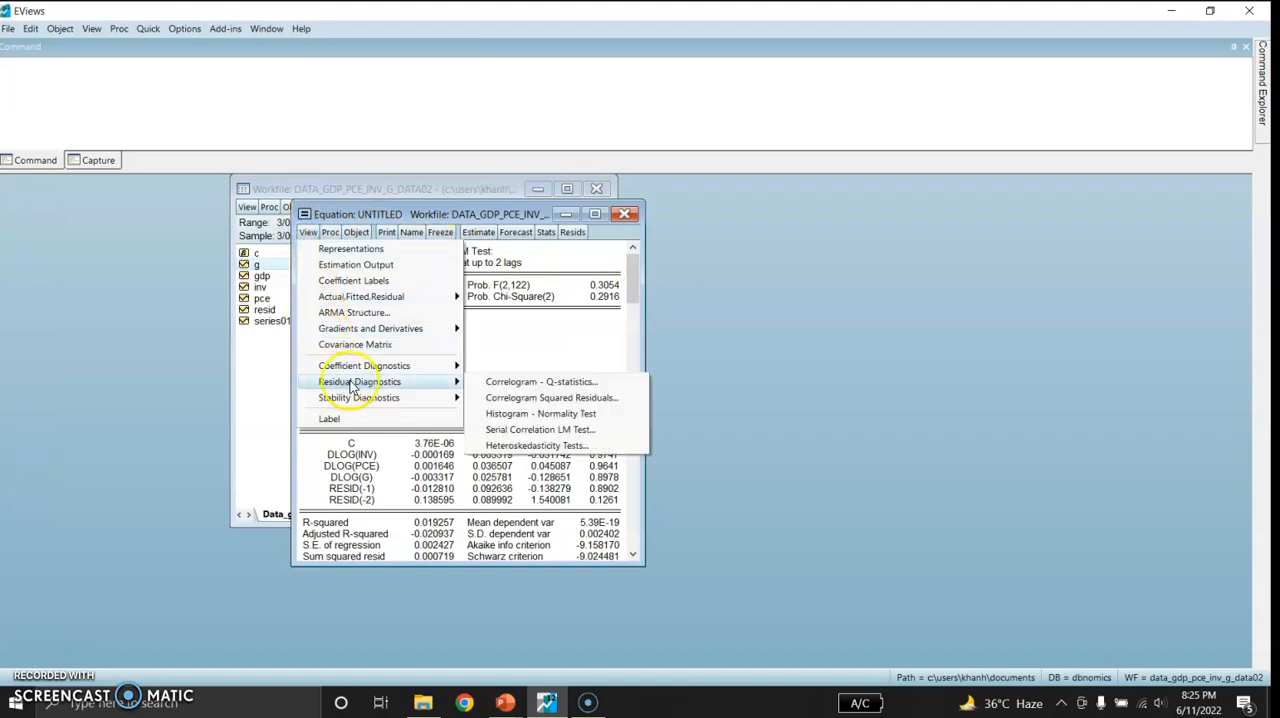
click(504, 449)
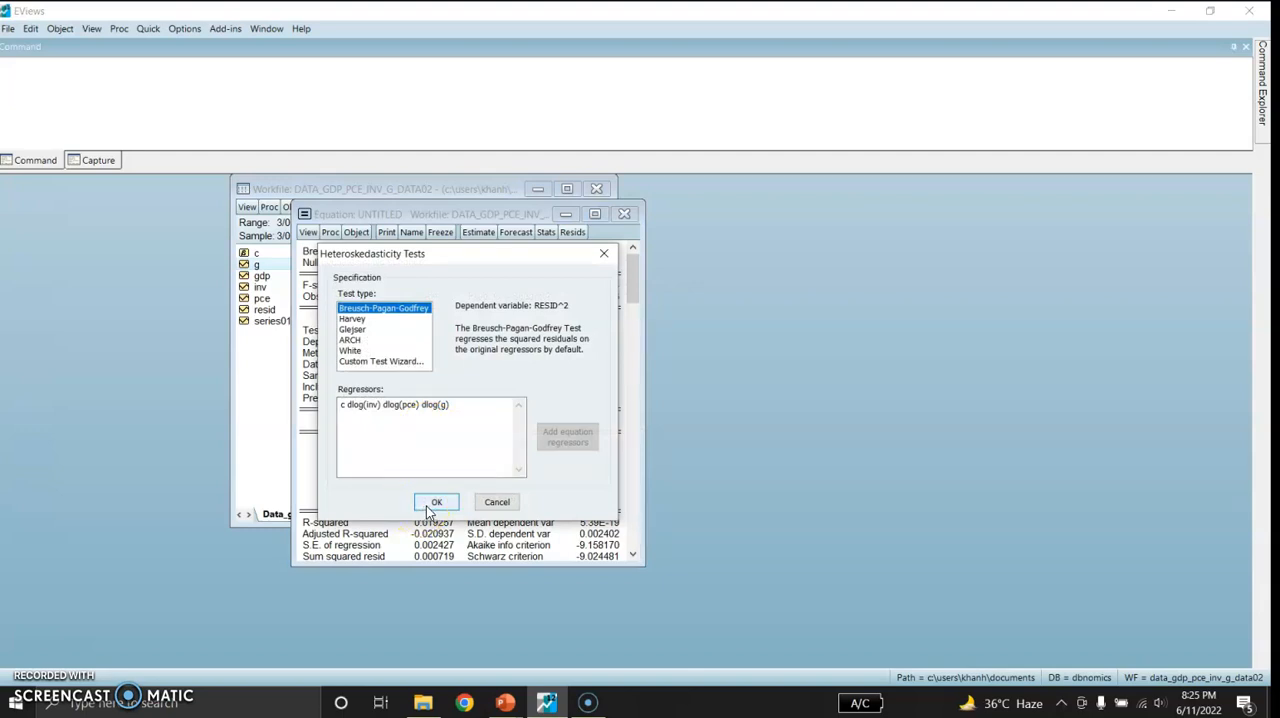
click(434, 503)
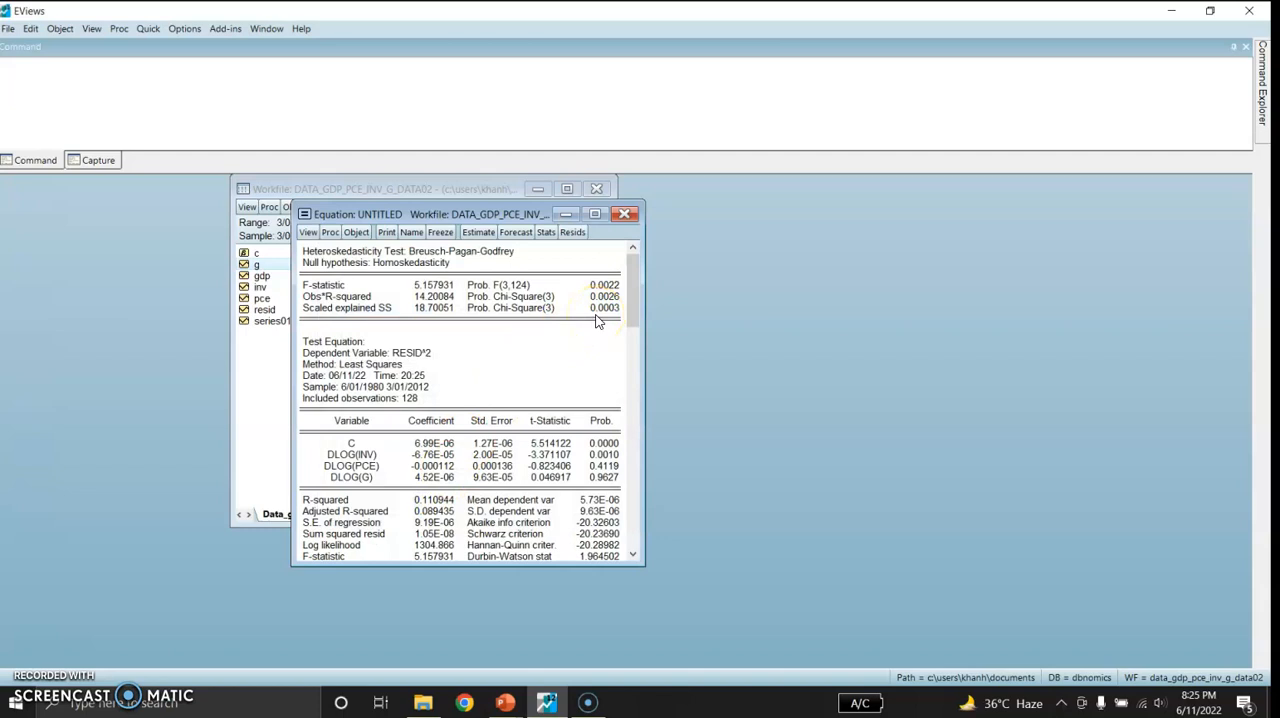
Run the ARCH heteroskedasticity test on the equation's residuals with 1 lag
click(308, 234)
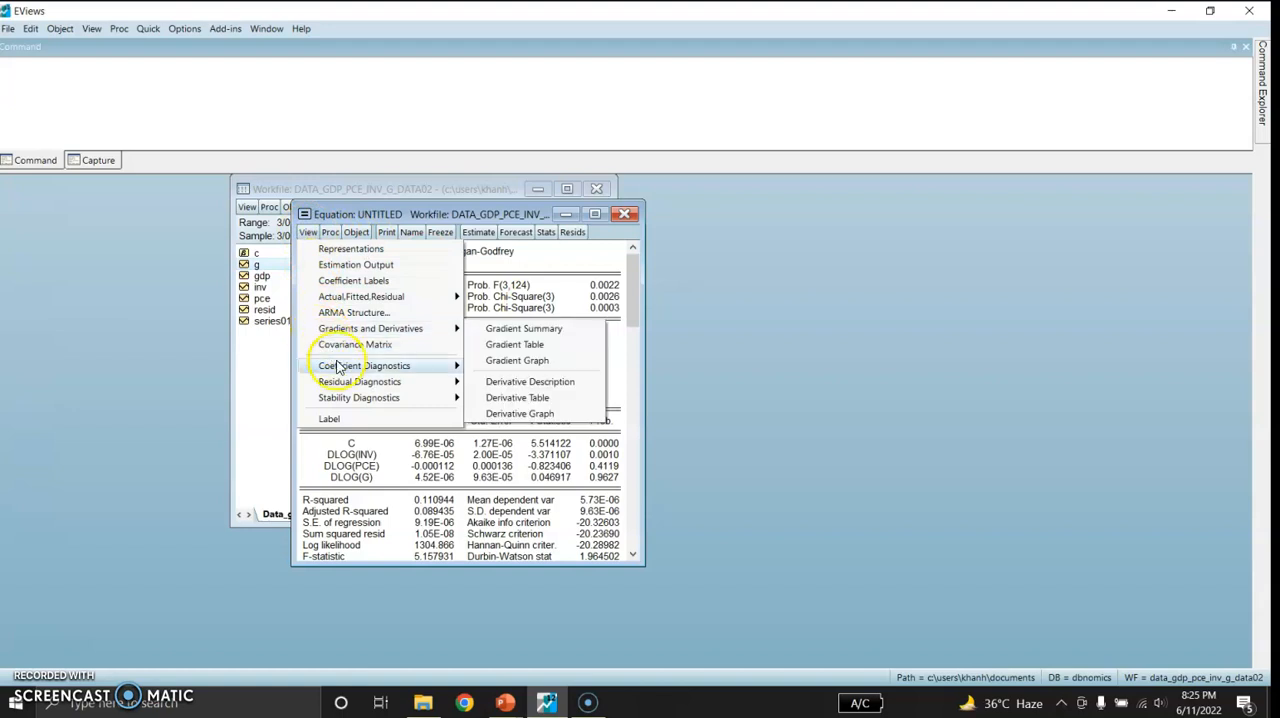
mouse_move(352, 386)
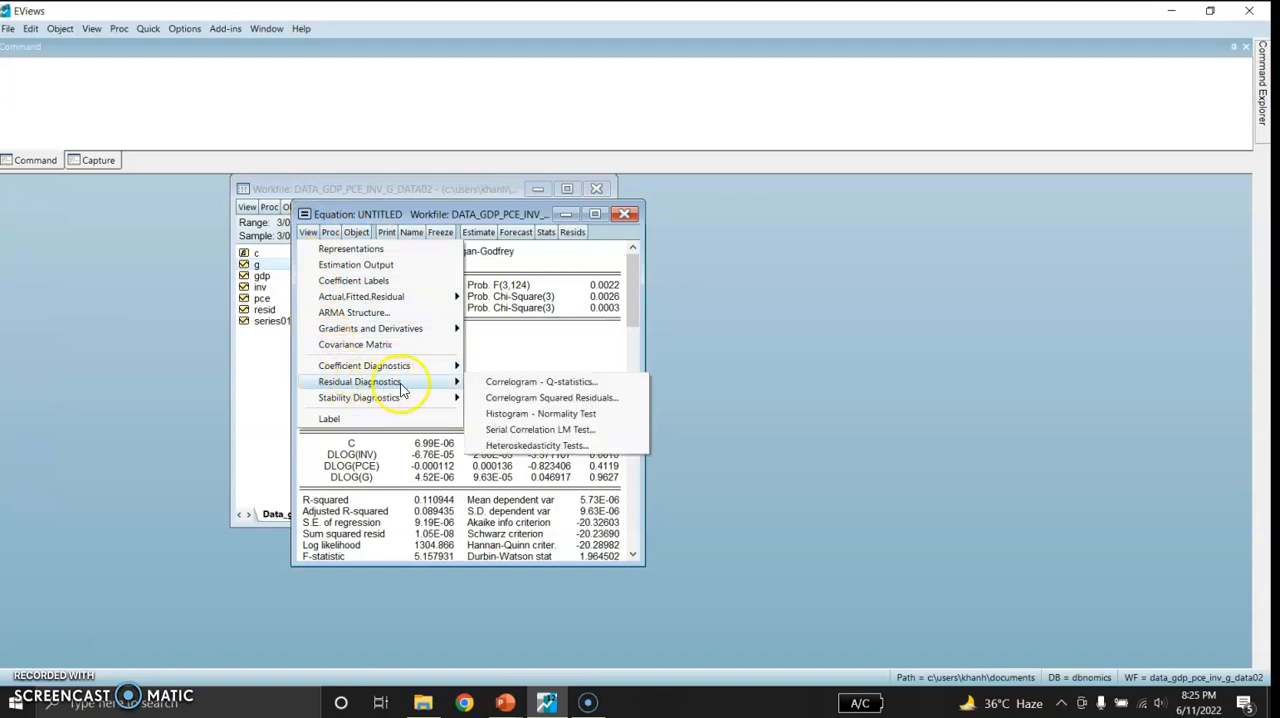
click(515, 446)
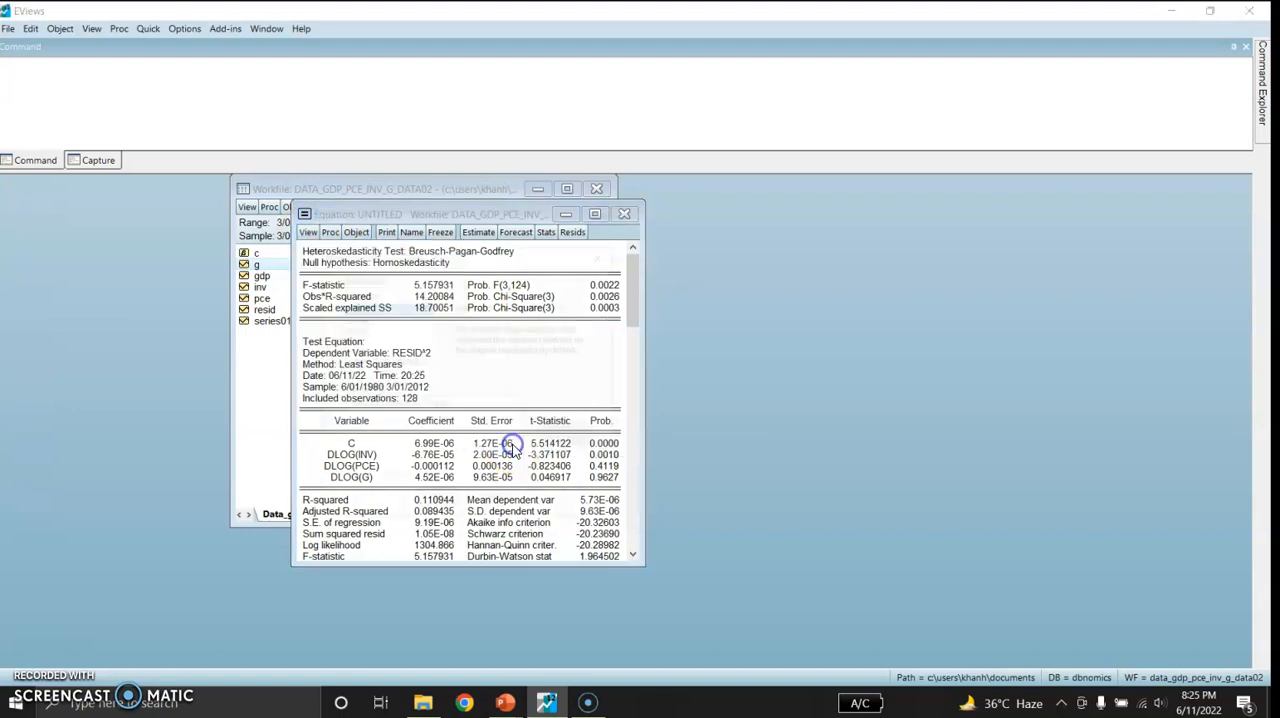
click(350, 340)
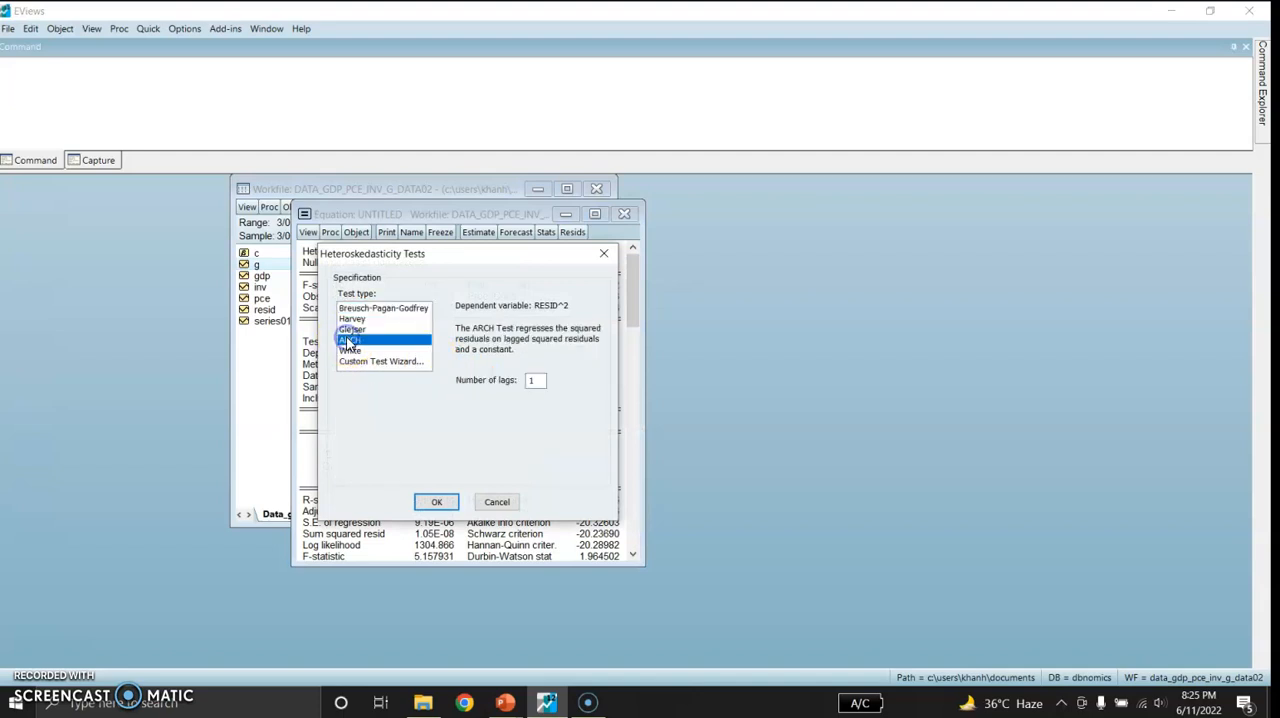
click(435, 500)
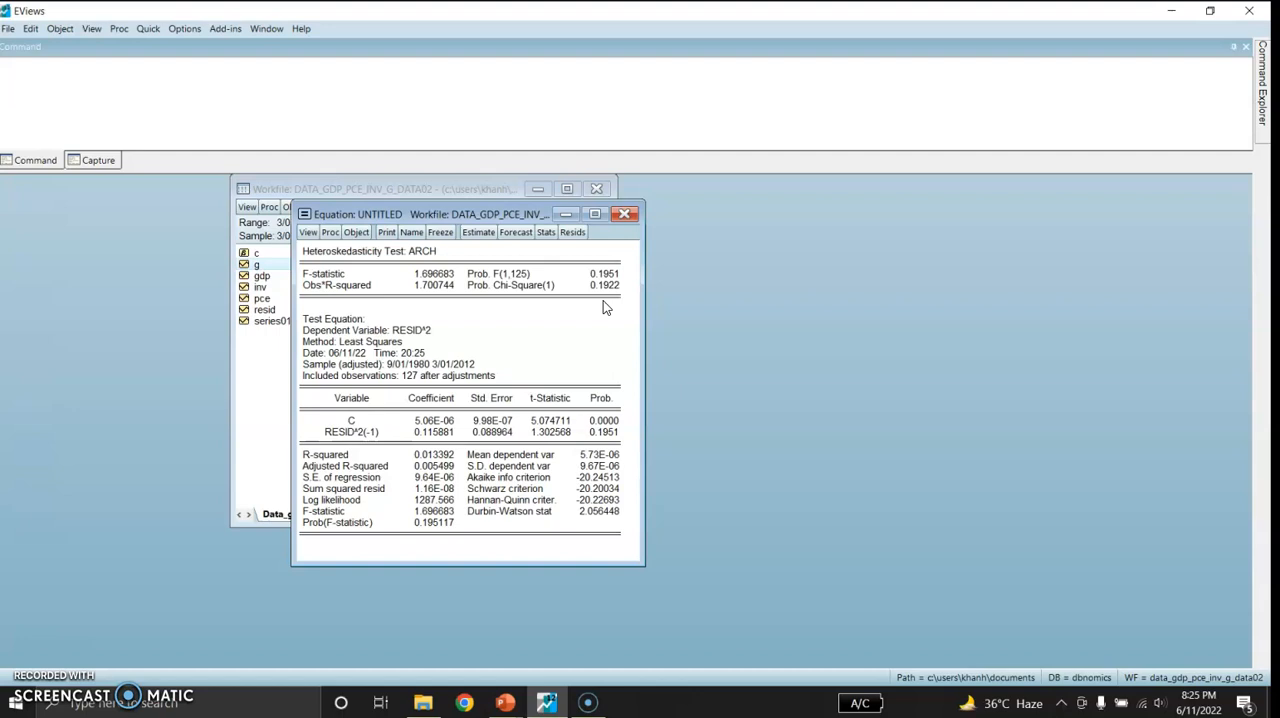
Plot the CUSUM test from the recursive estimates to check the equation's stability
click(308, 234)
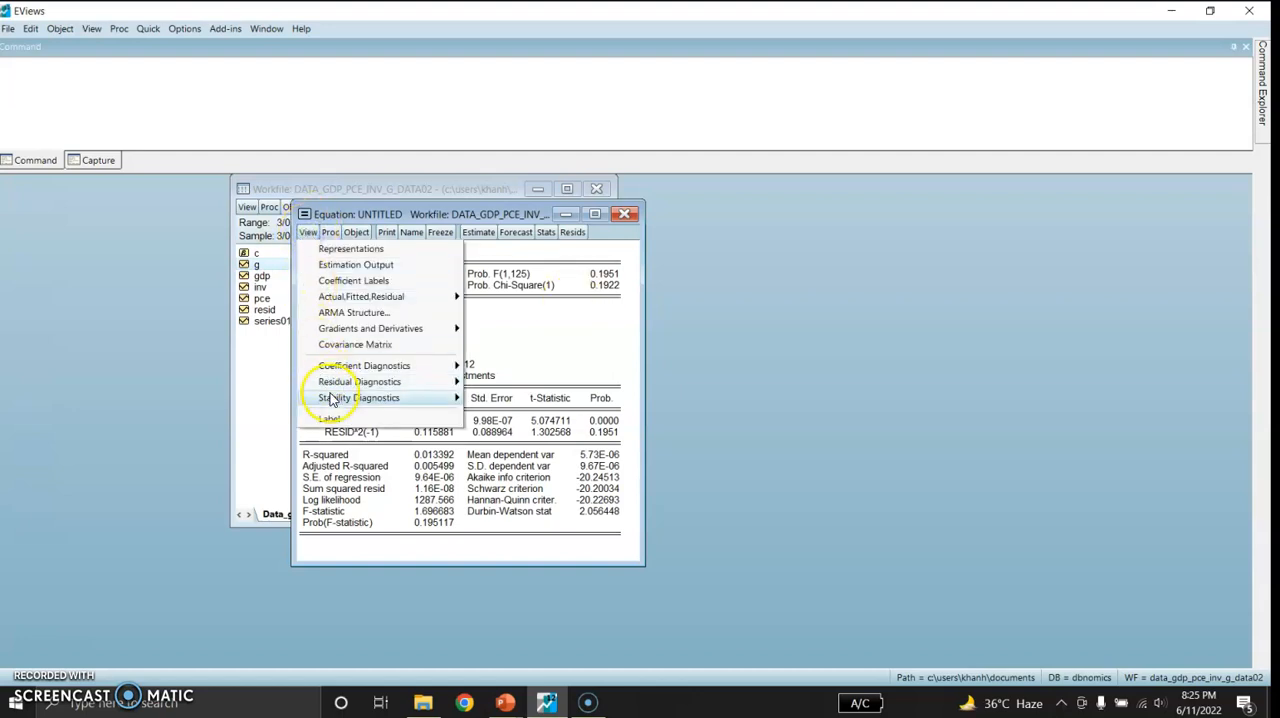
mouse_move(335, 398)
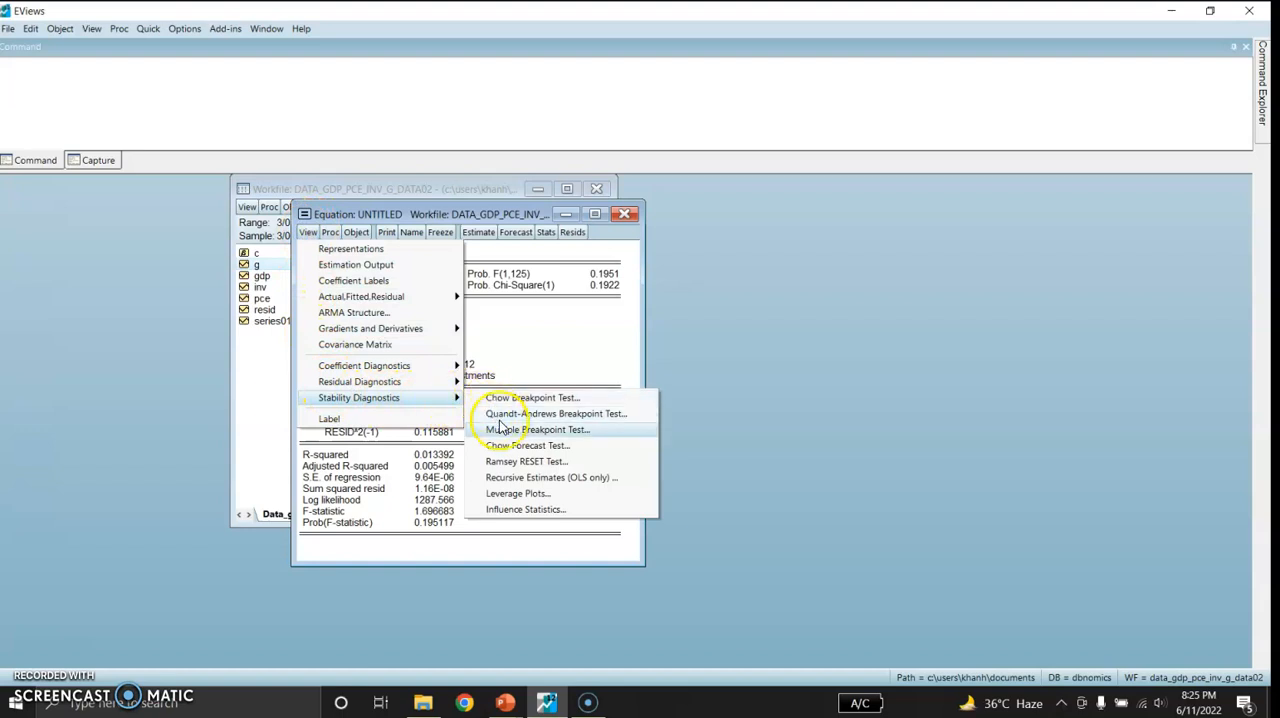
click(511, 478)
click(514, 318)
click(665, 408)
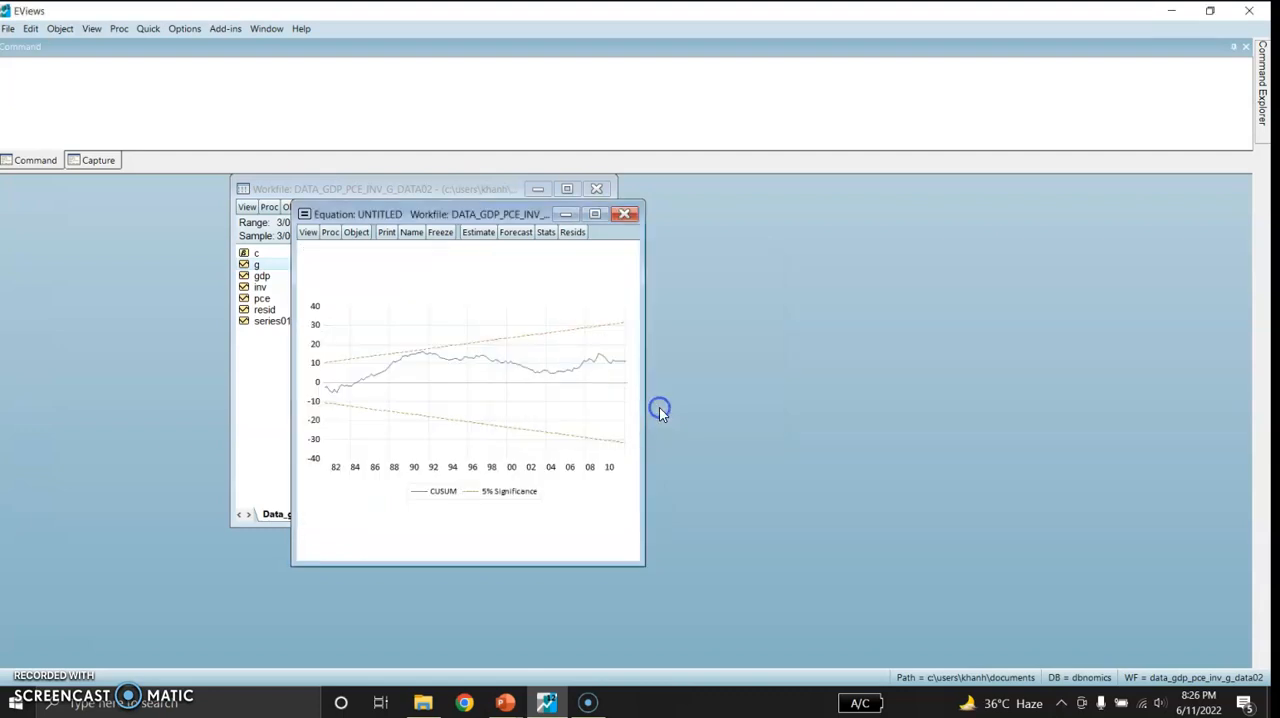
mouse_move(399, 368)
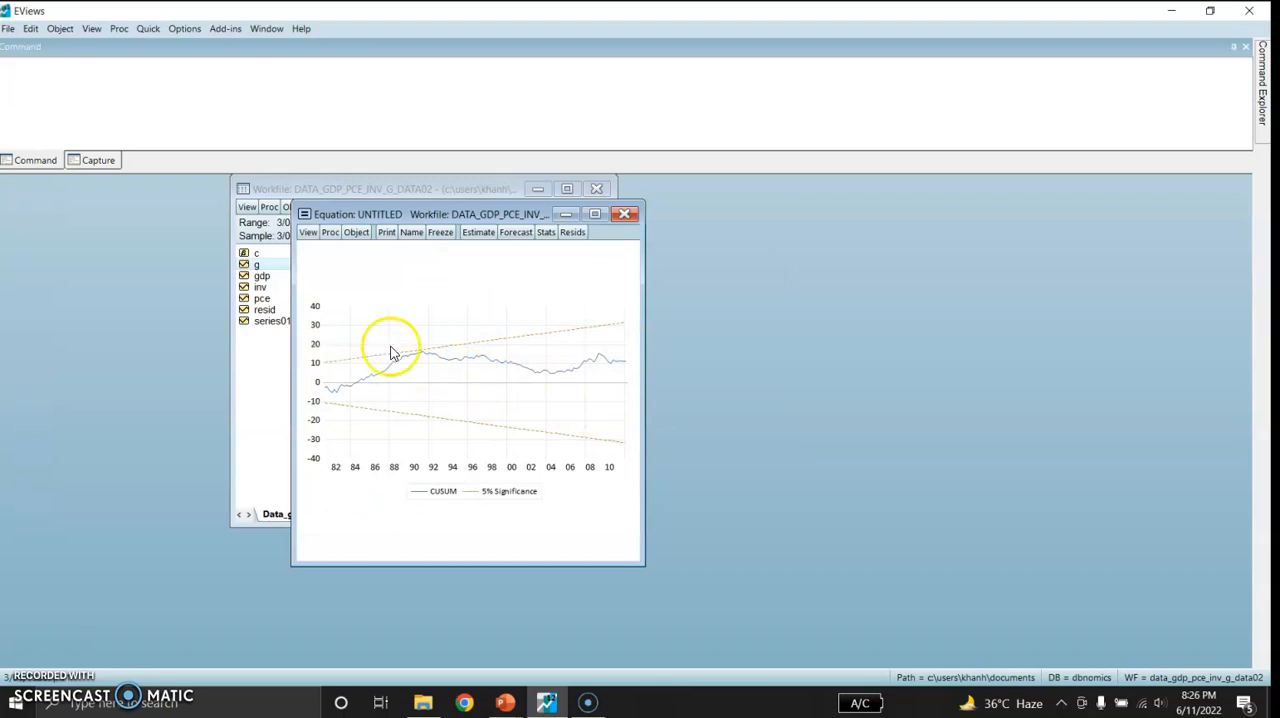
Specify a new least squares equation as "dlog(gdp) c dlog(inv) dlog(pce) dlog(g)"
click(148, 33)
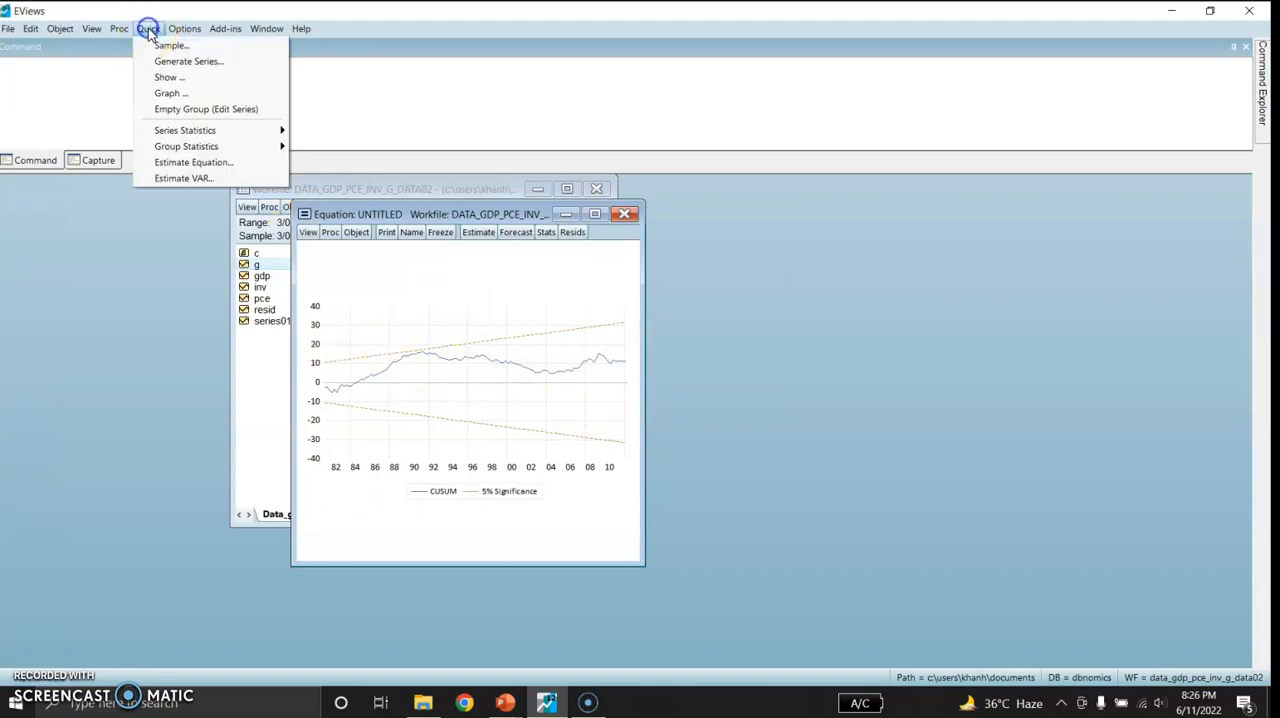
click(168, 164)
click(499, 276)
text(dlog)
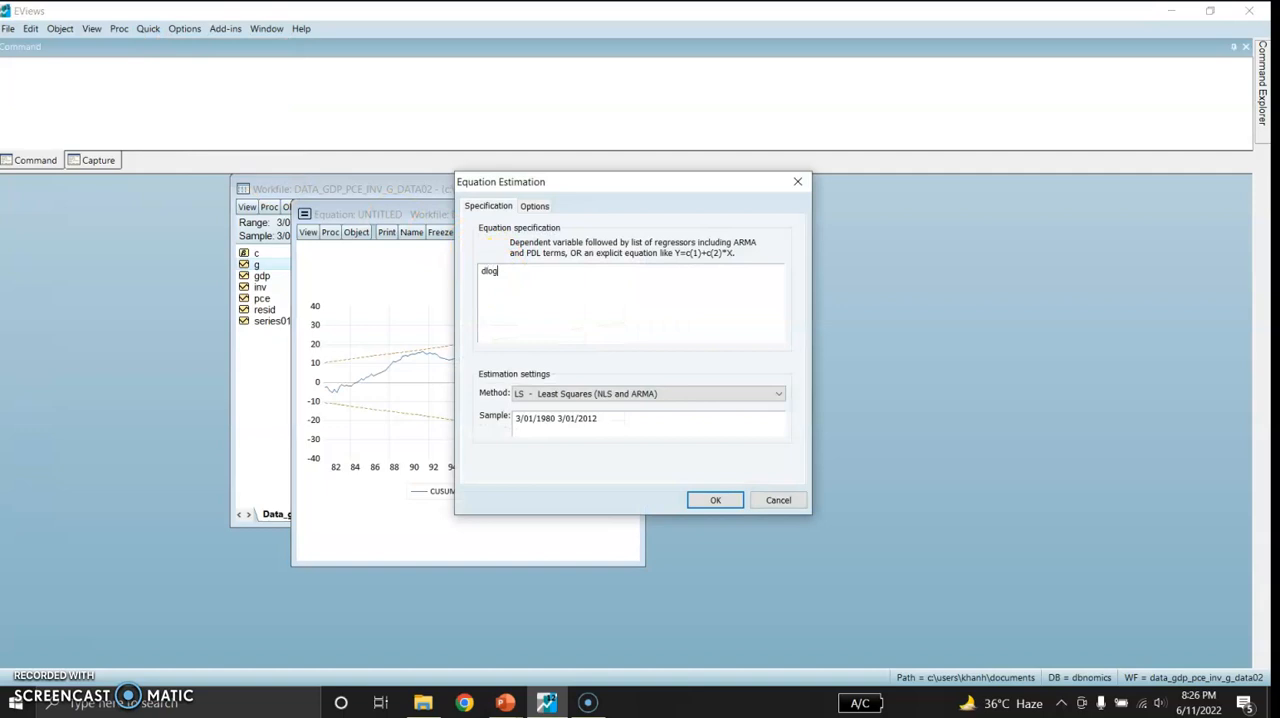
text((gdp) c dlog(inv) dlong(pce))
click(580, 271)
key(BackSpace)
text(dlog(g))
Turn on outlier/indicator saturation auto-detection for the equation, using Step-shift (SIS) indicators instead of Impulse (IIS)
click(533, 207)
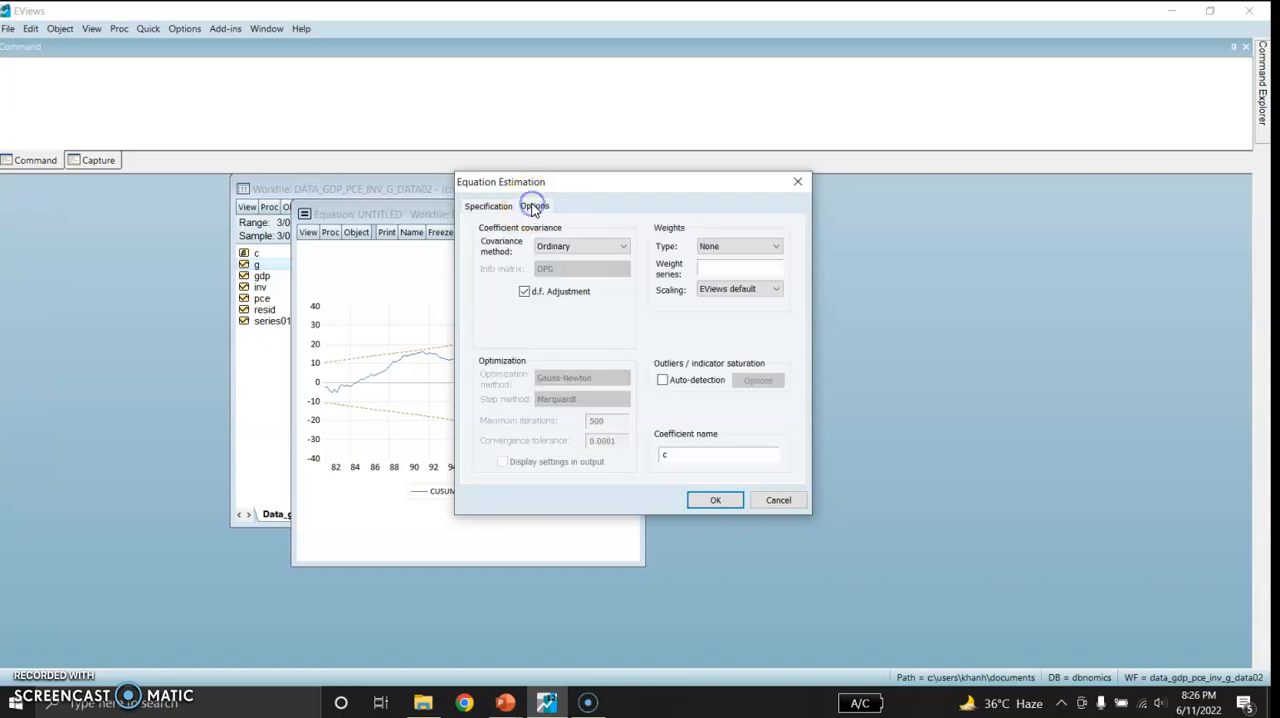
click(661, 383)
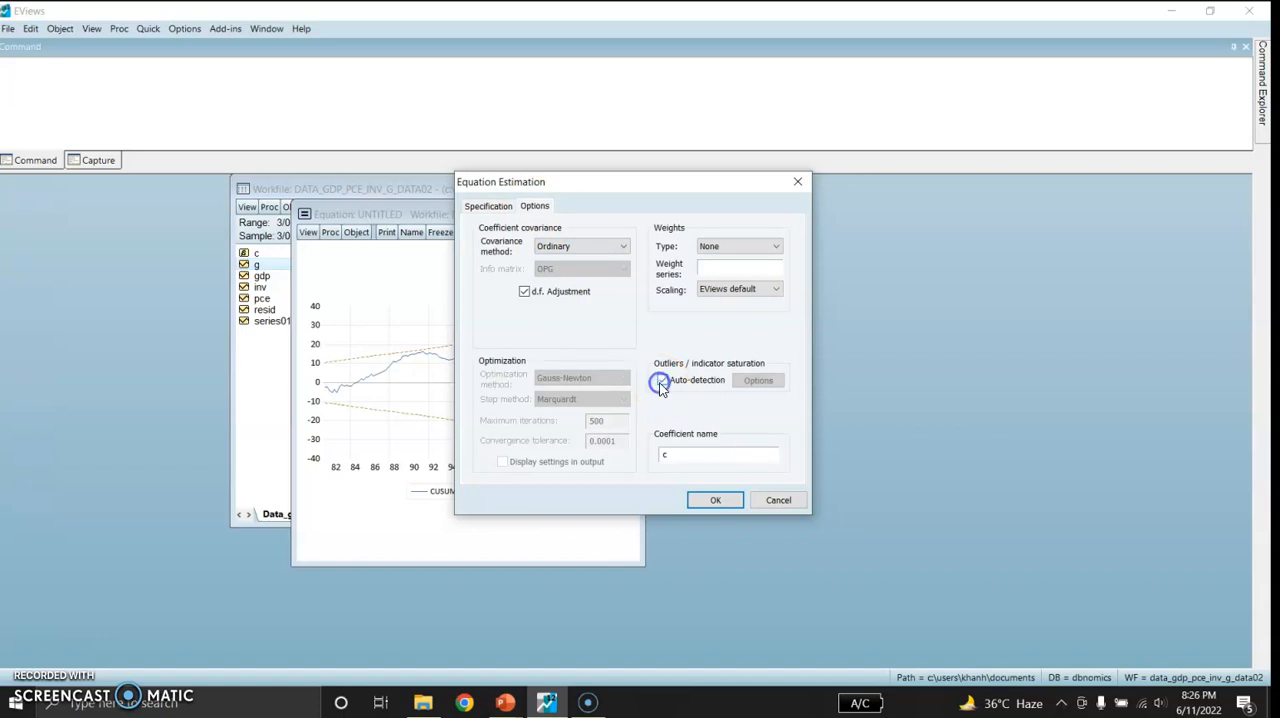
click(757, 381)
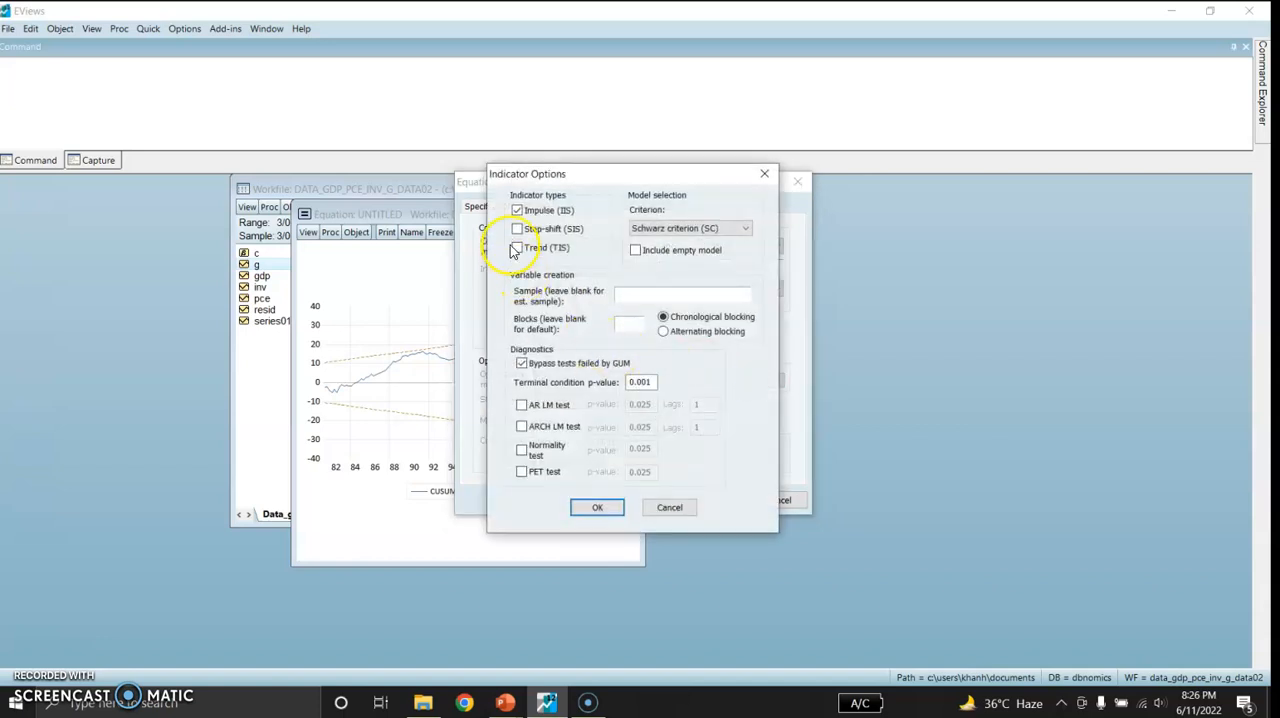
click(517, 230)
click(517, 211)
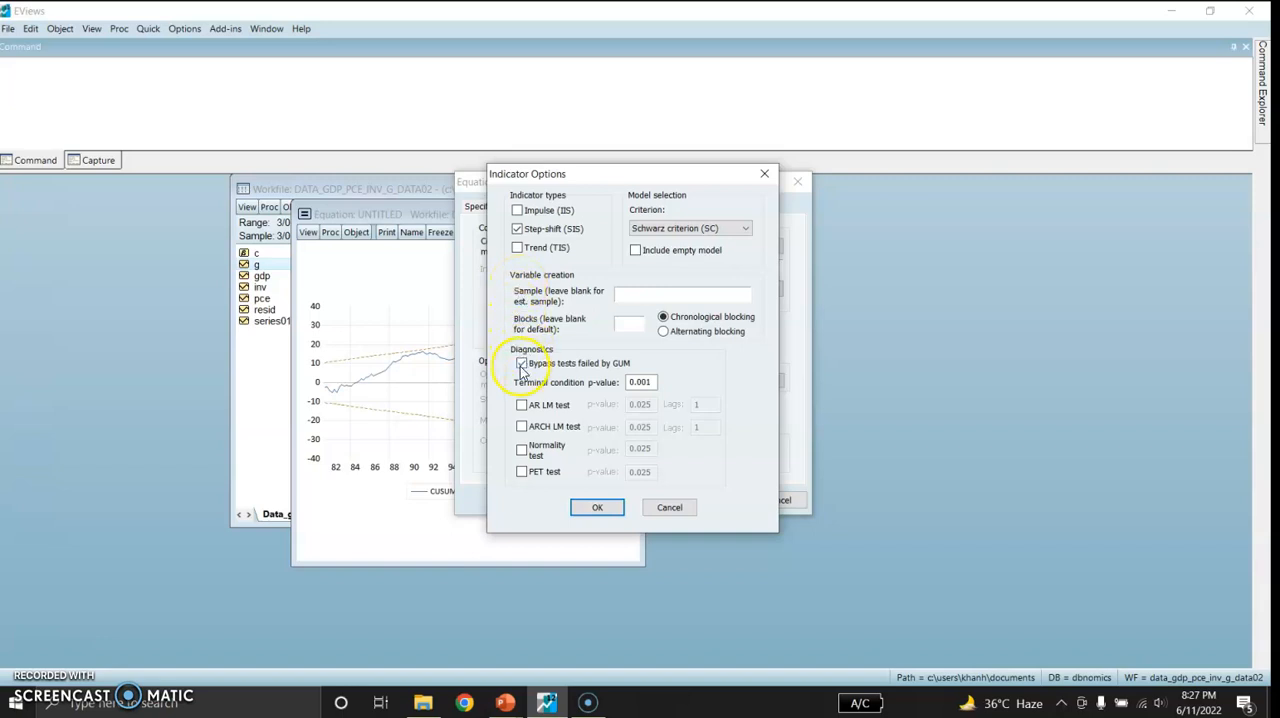
Set the indicators' terminal condition p-value to 0.01 and estimate the equation, replacing the old untitled equation
click(640, 382)
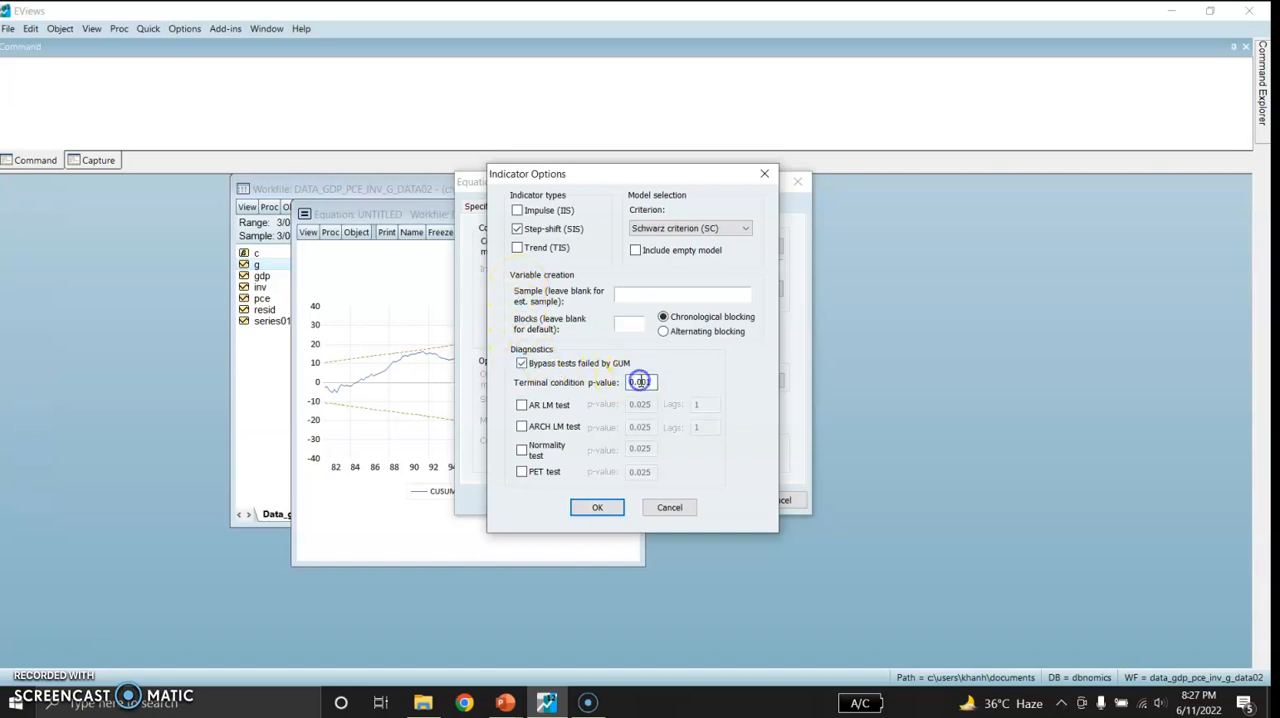
key(BackSpace)
click(595, 508)
click(714, 500)
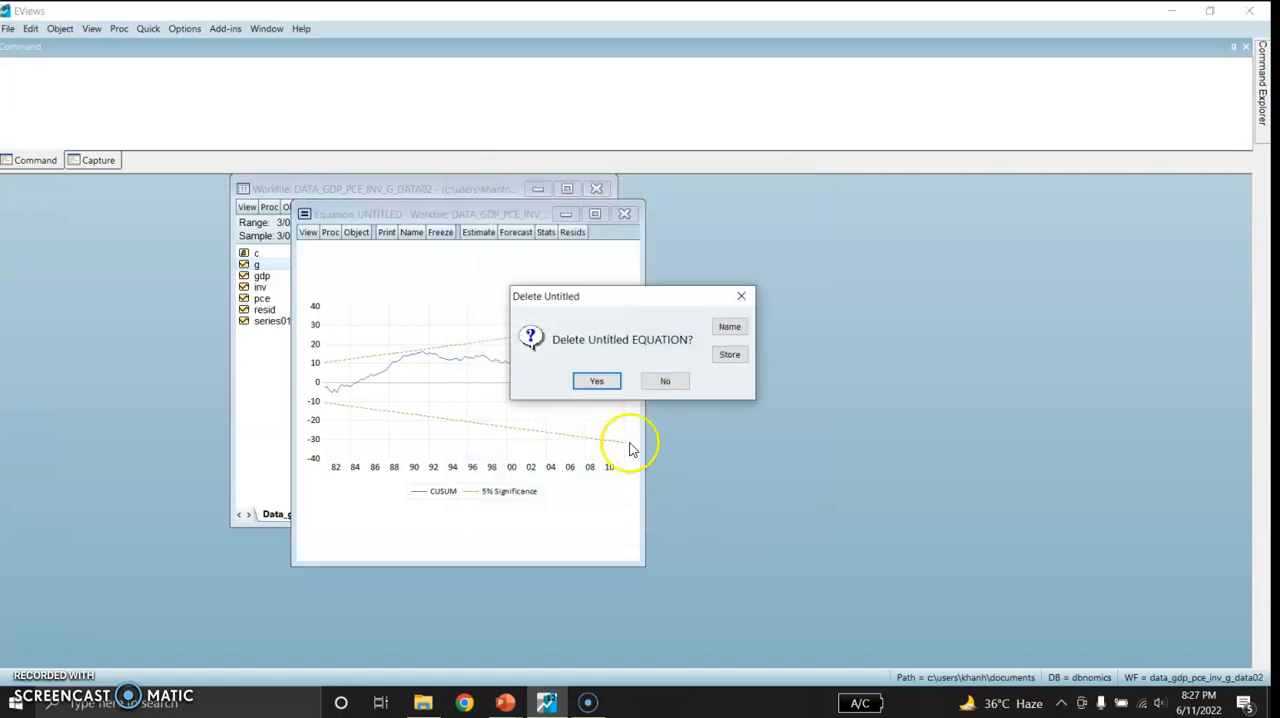
click(597, 383)
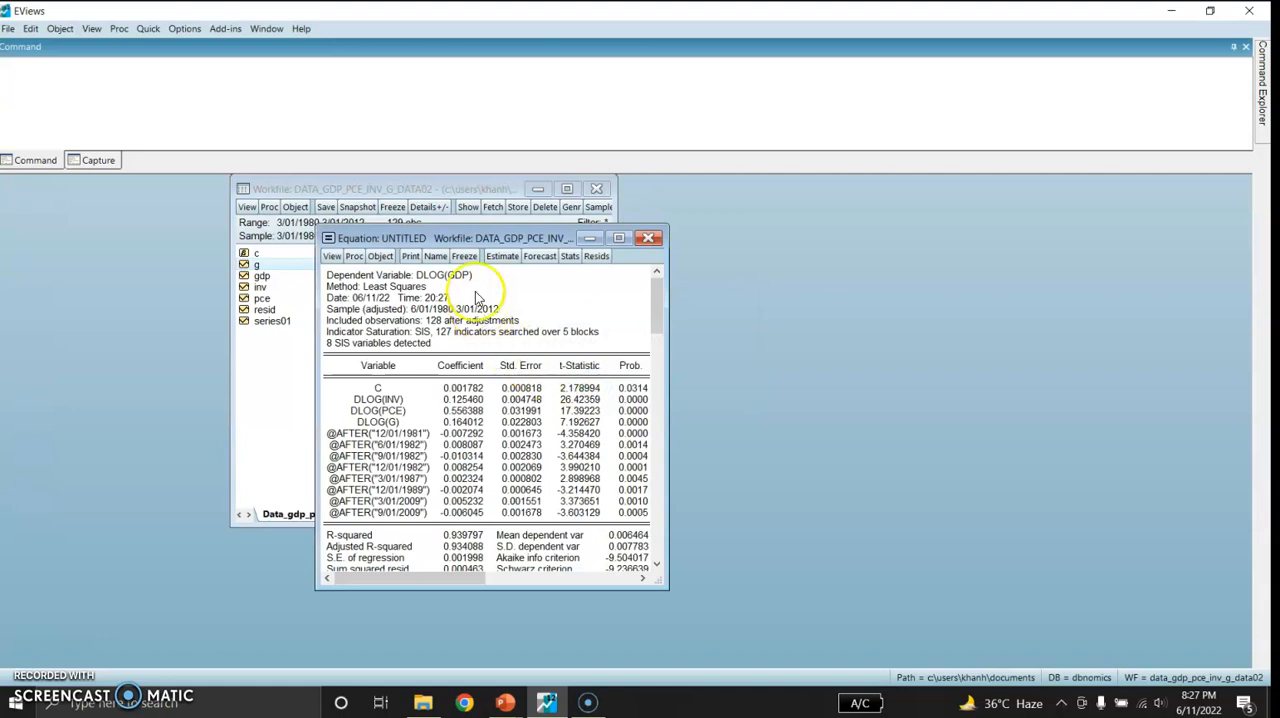
Place the new equation window beside the workfile and run the histogram normality test on its residuals
drag(481, 243, 783, 181)
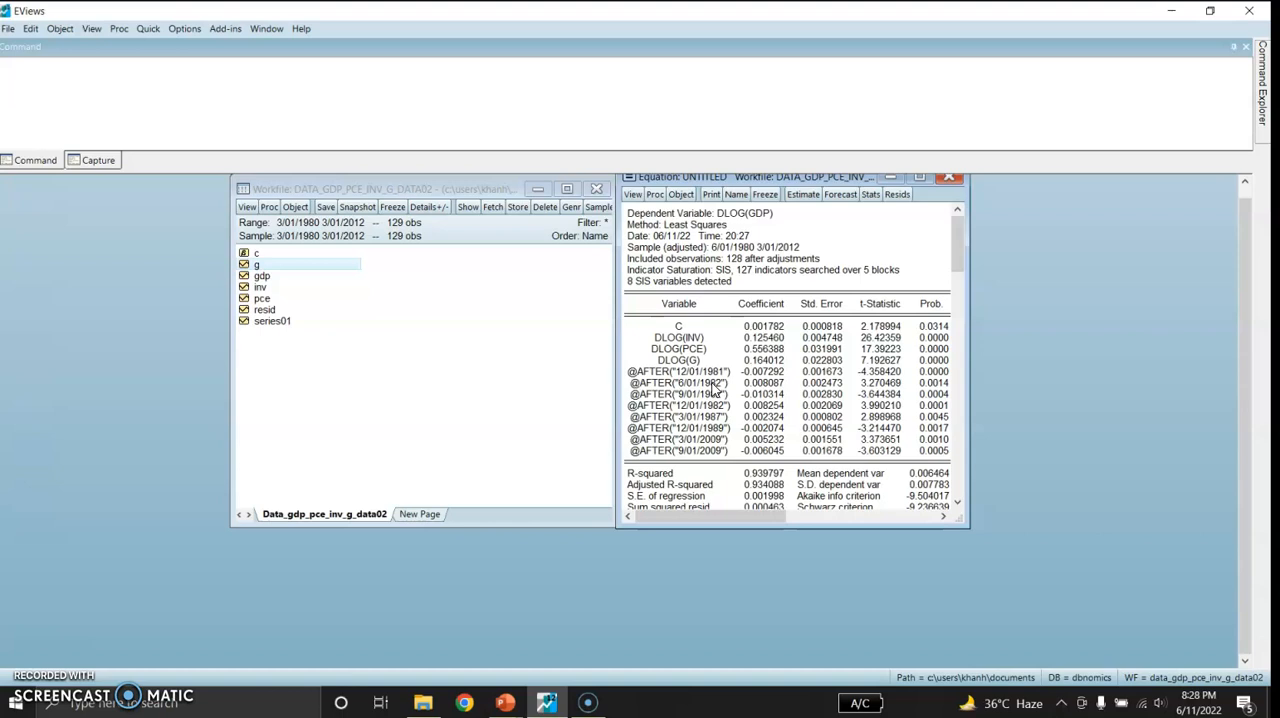
click(633, 196)
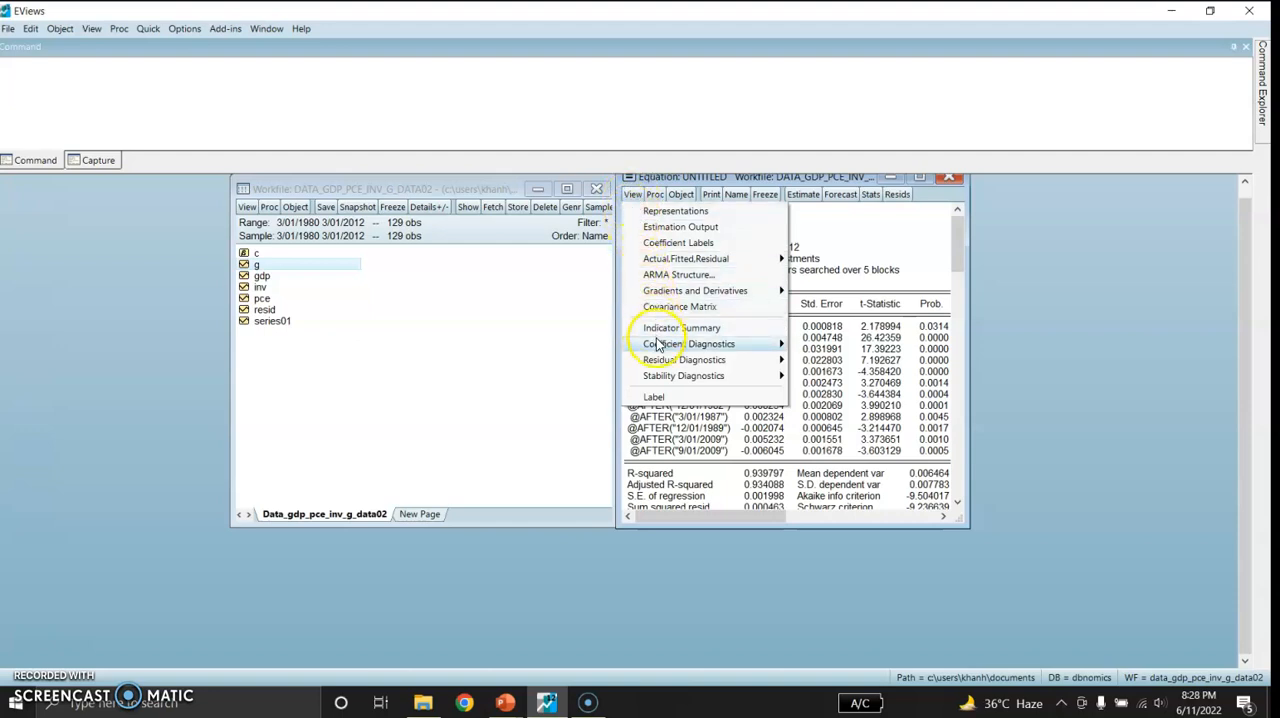
mouse_move(660, 361)
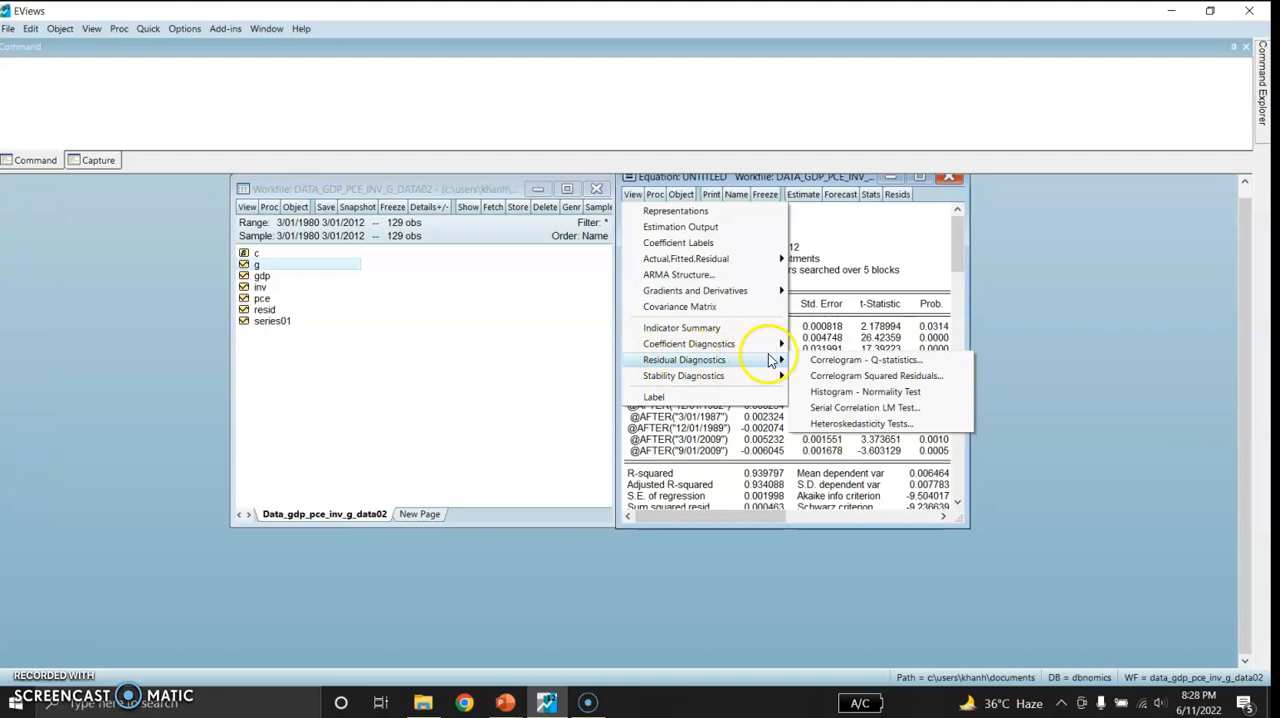
click(820, 394)
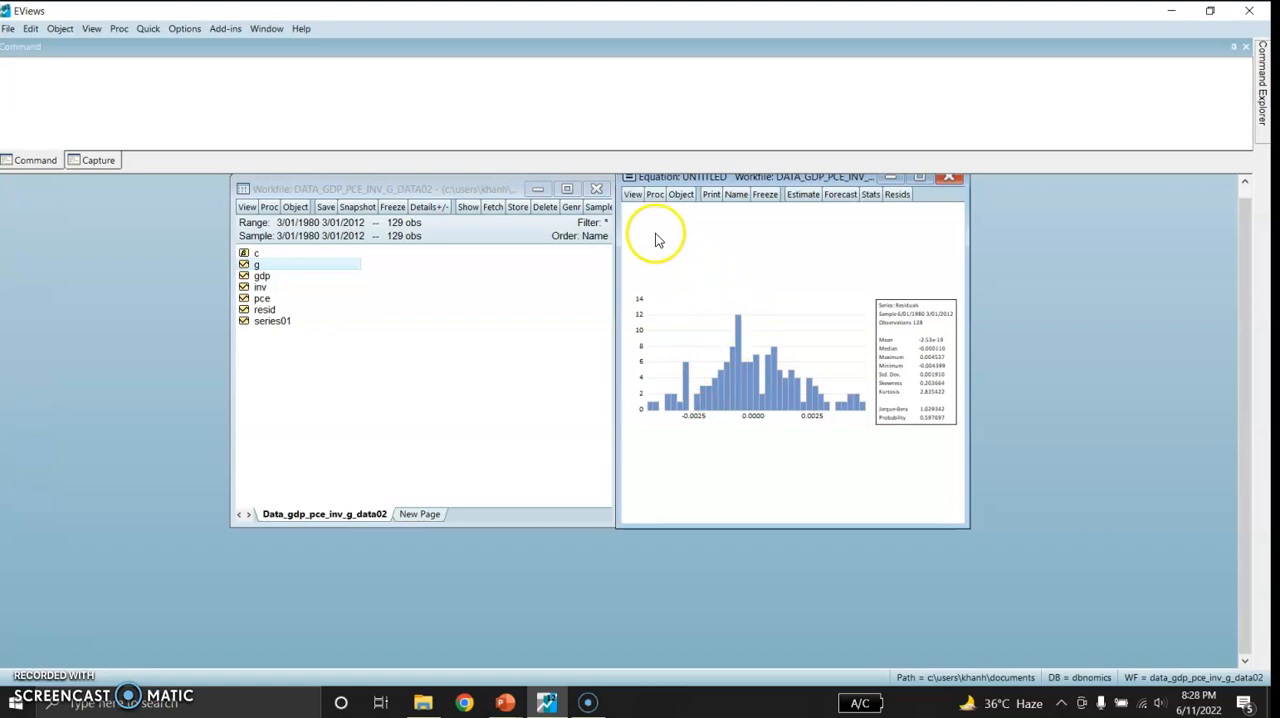
Run the serial correlation LM test on the step-shift equation's residuals with 2 lags
click(632, 195)
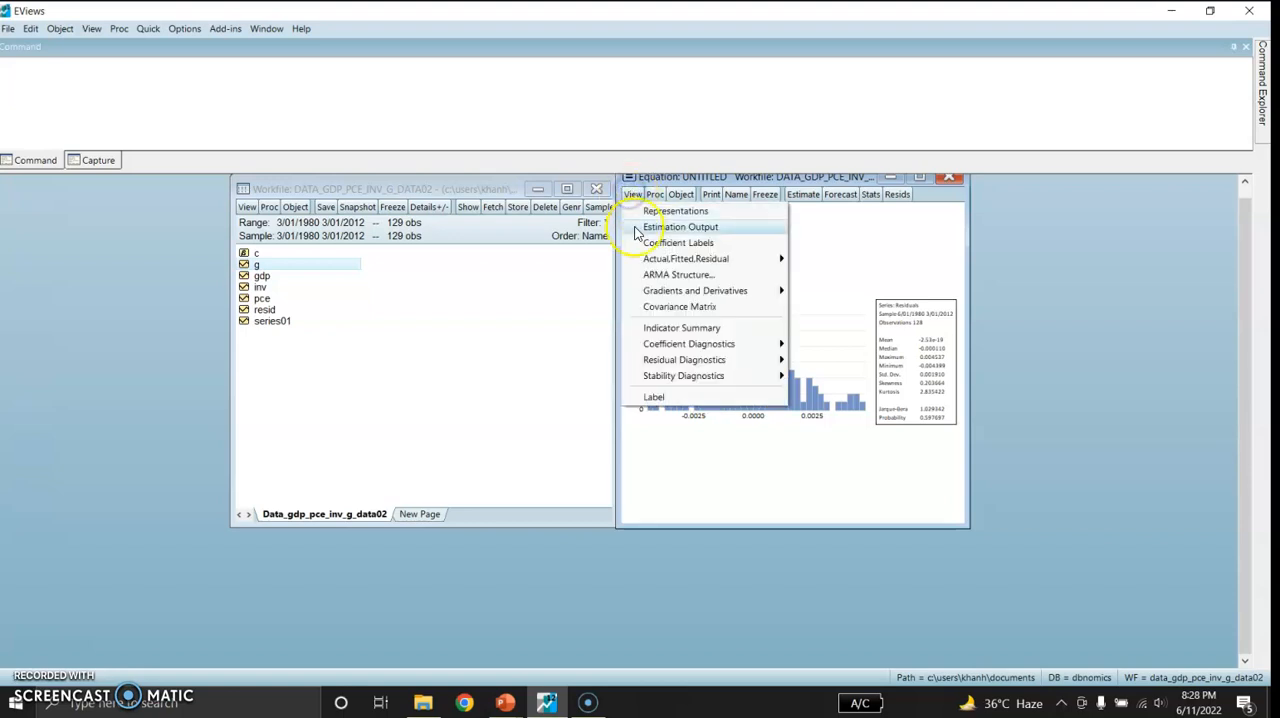
mouse_move(680, 359)
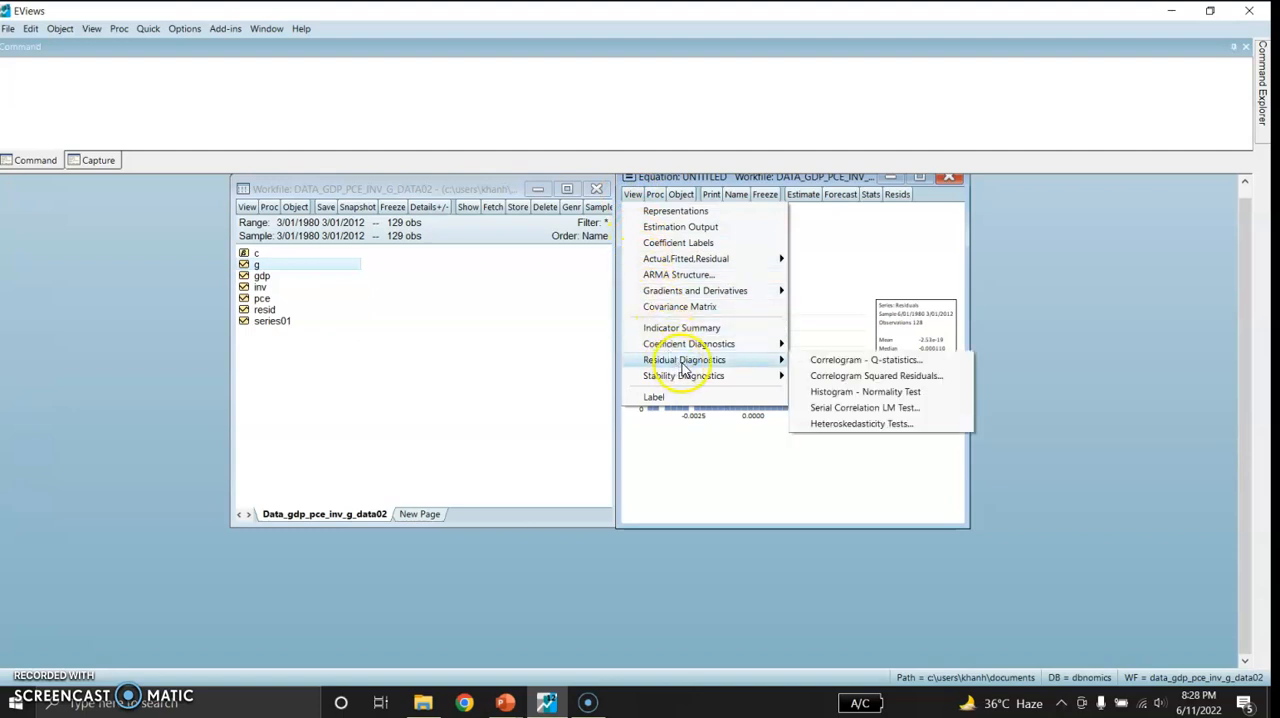
click(840, 409)
click(762, 379)
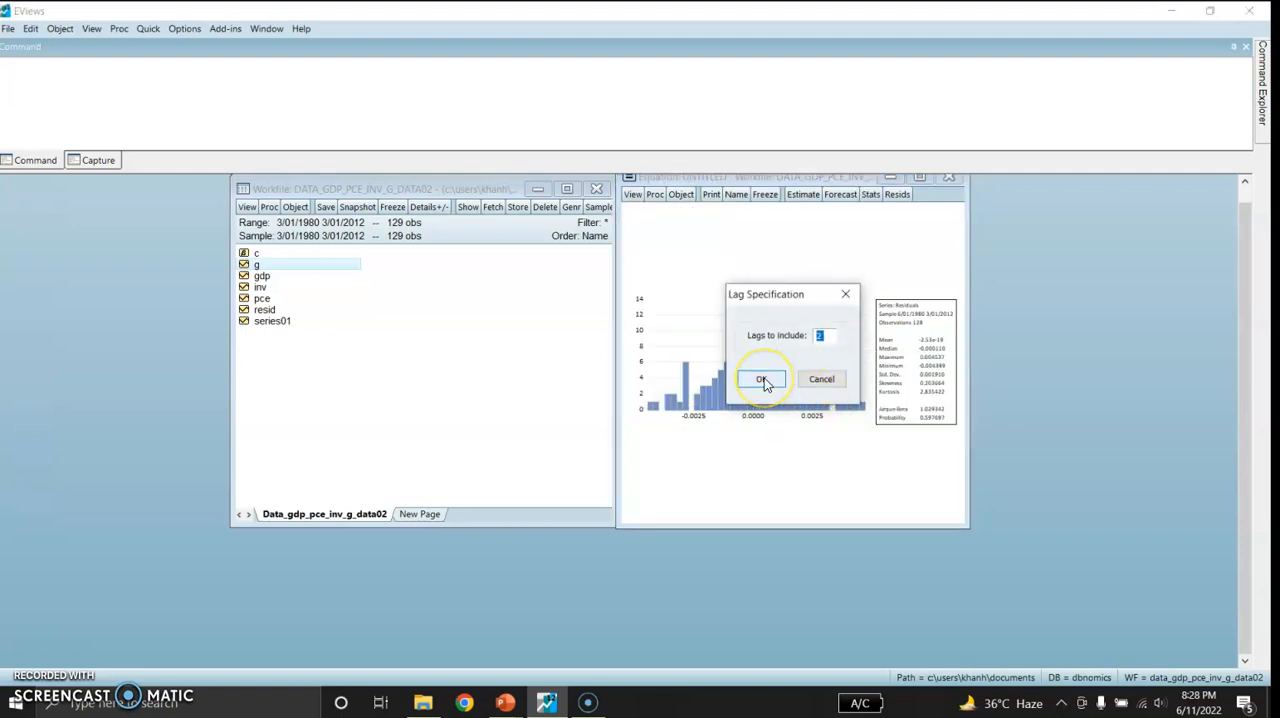
click(932, 252)
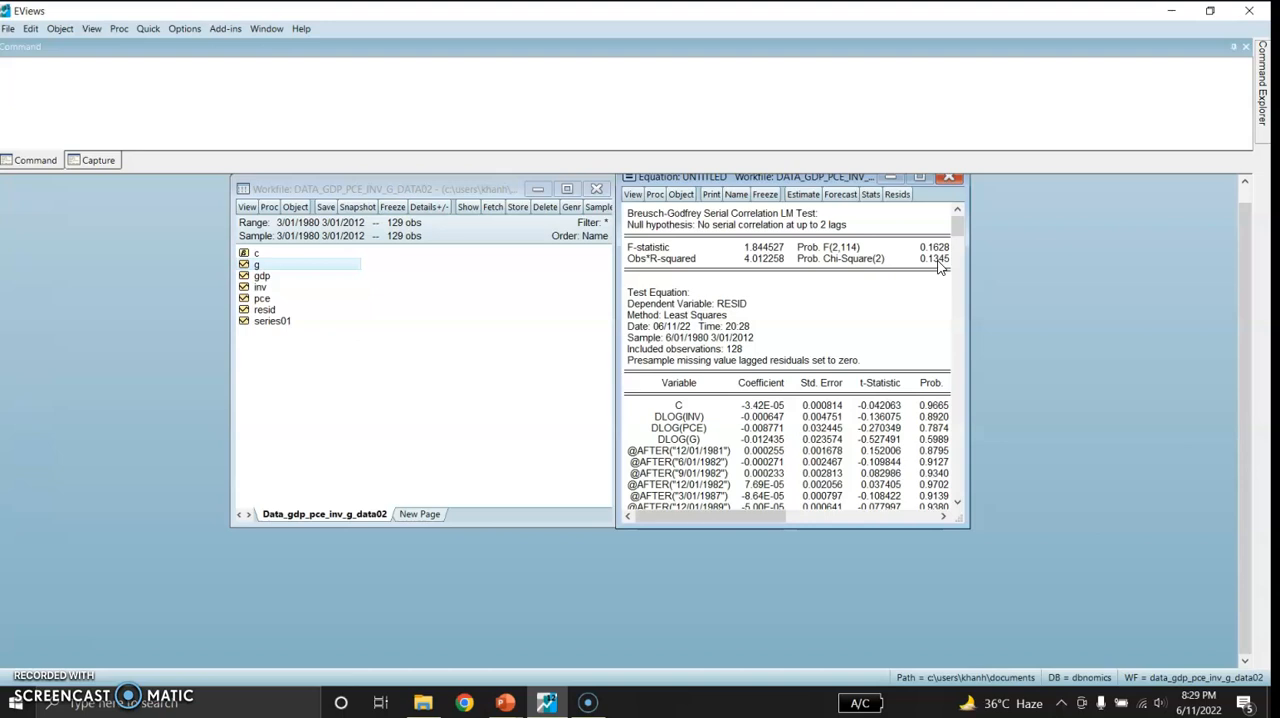
click(631, 195)
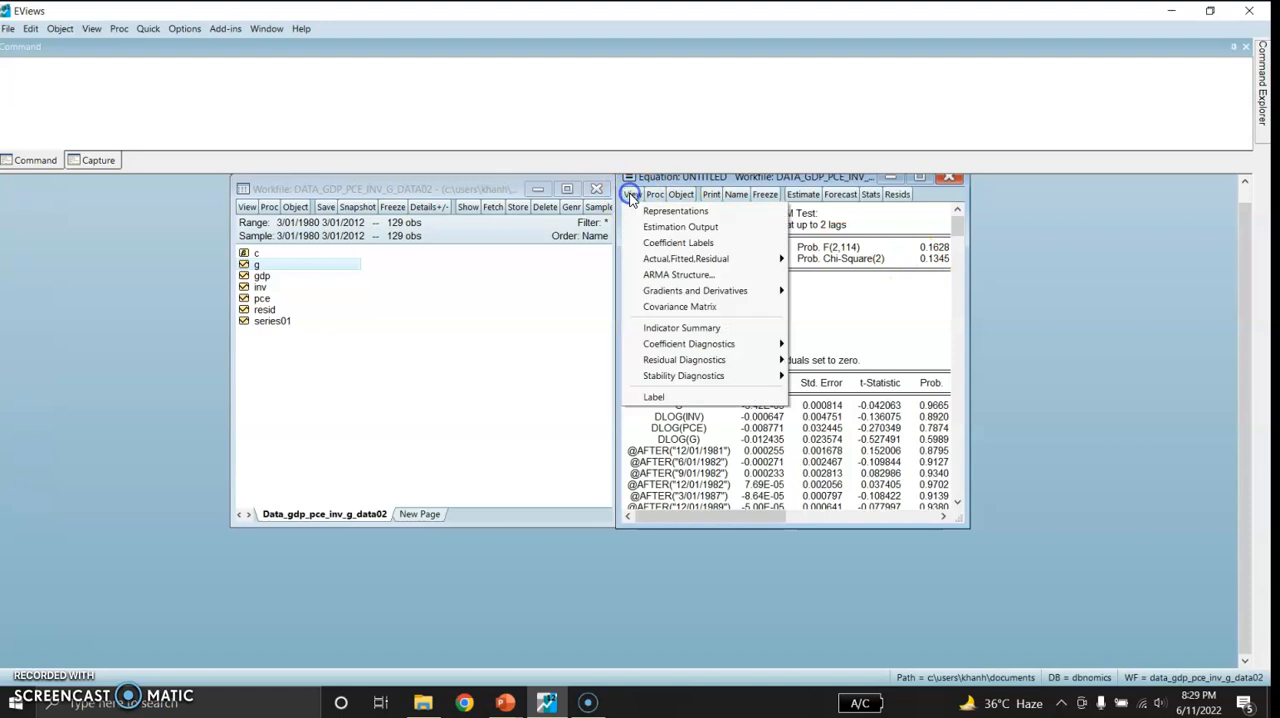
mouse_move(750, 362)
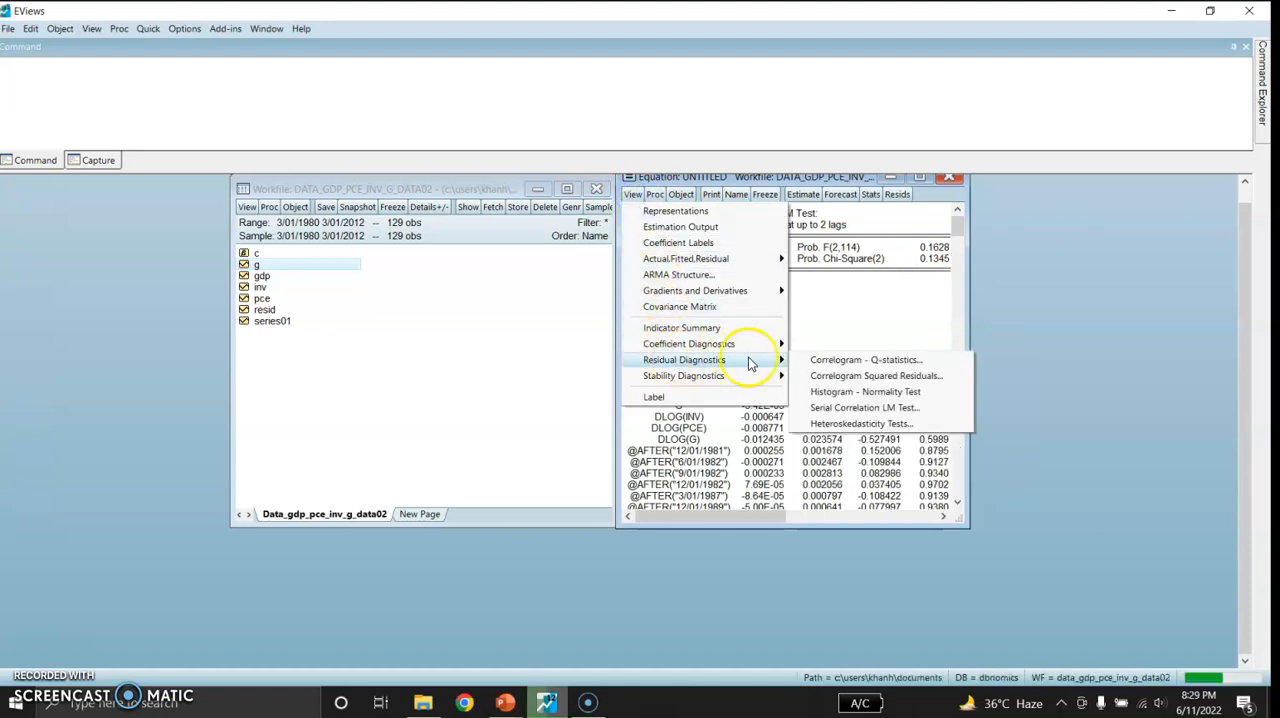
click(833, 425)
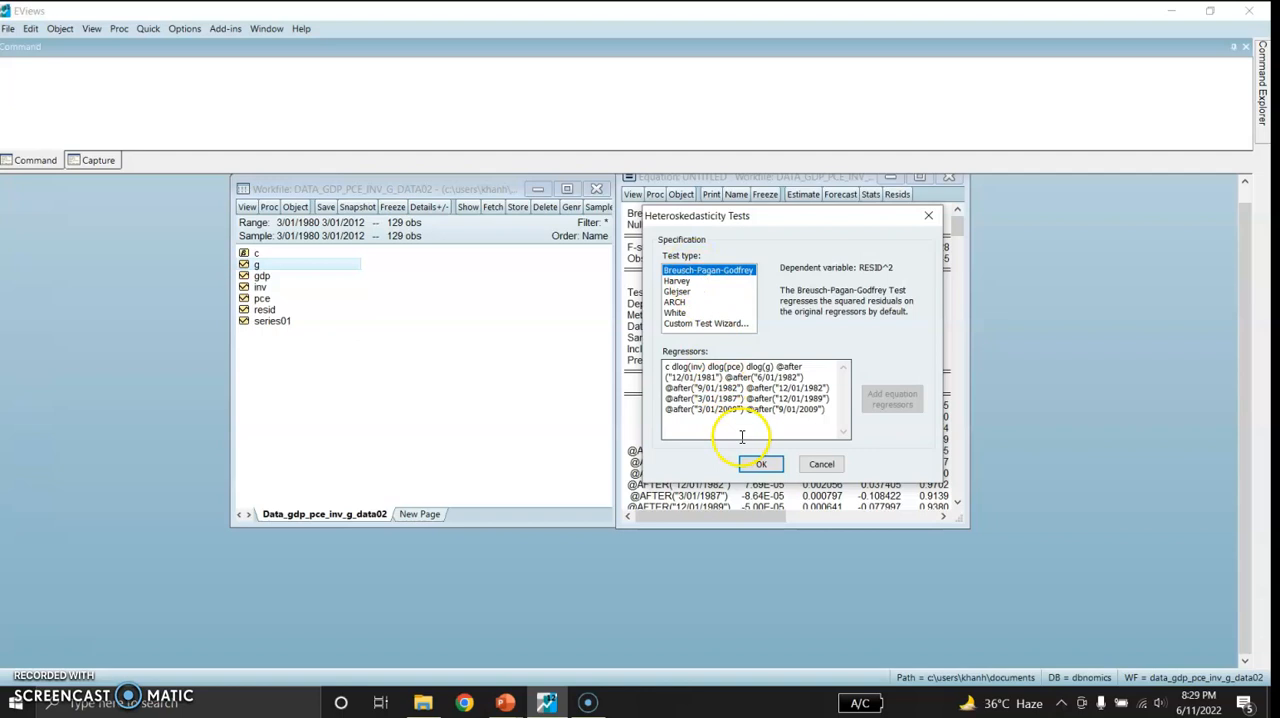
click(758, 464)
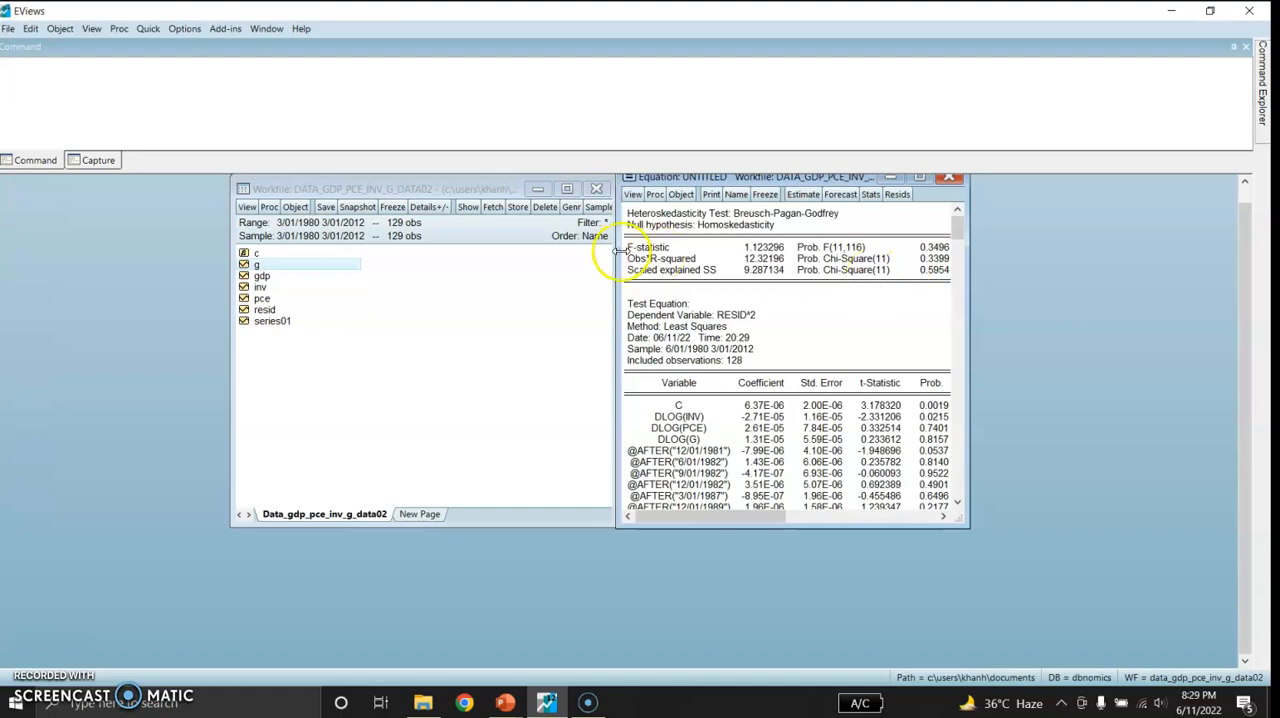
Run the ARCH heteroskedasticity test on the step-shift equation's residuals with 1 lag
click(632, 195)
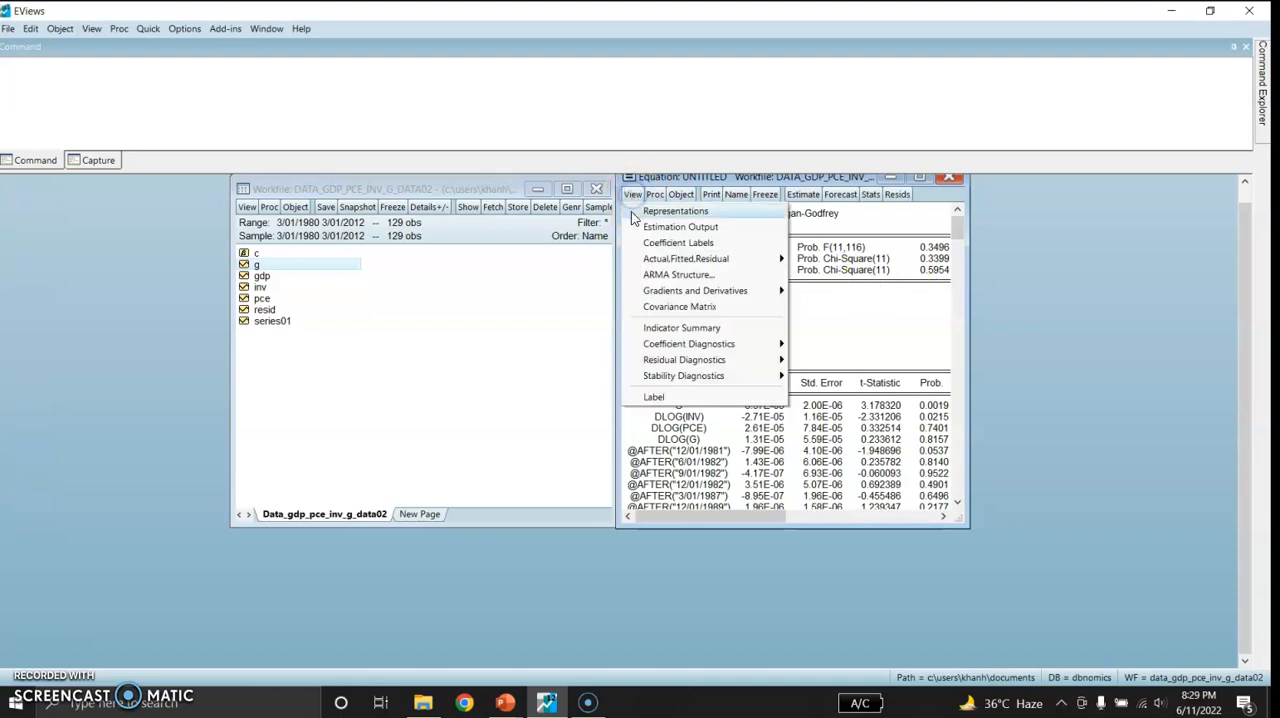
mouse_move(688, 362)
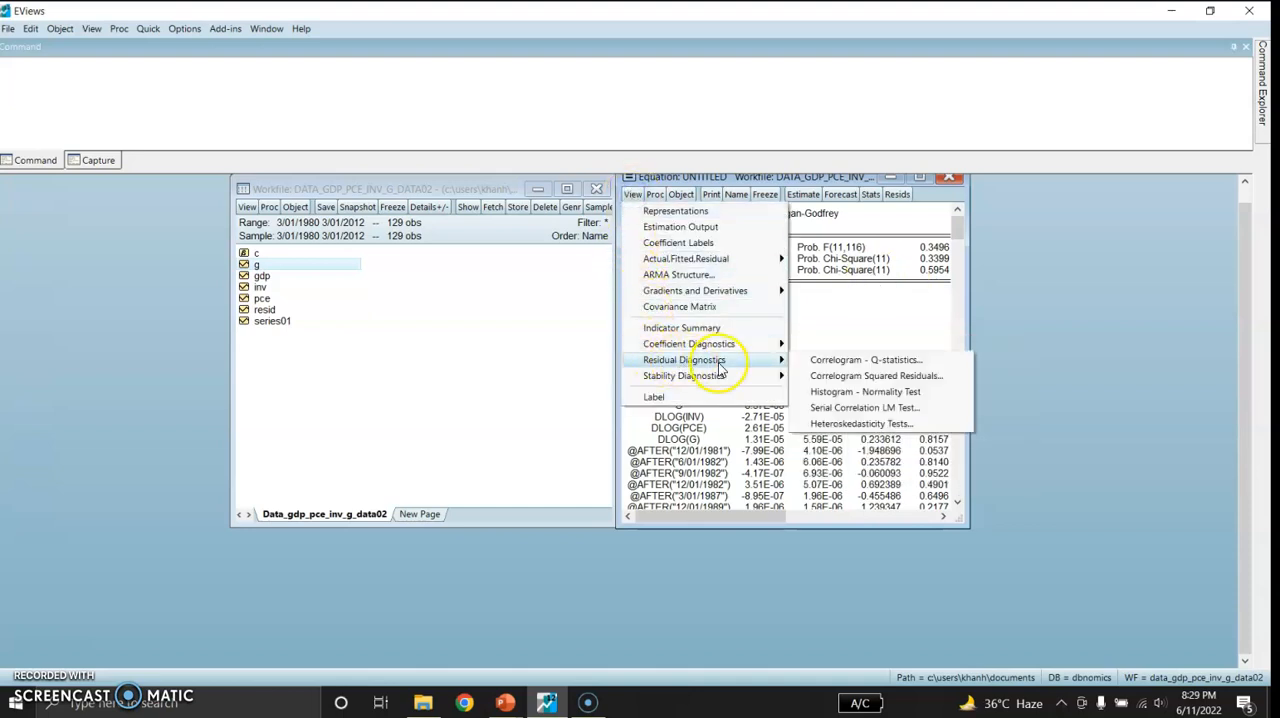
click(842, 424)
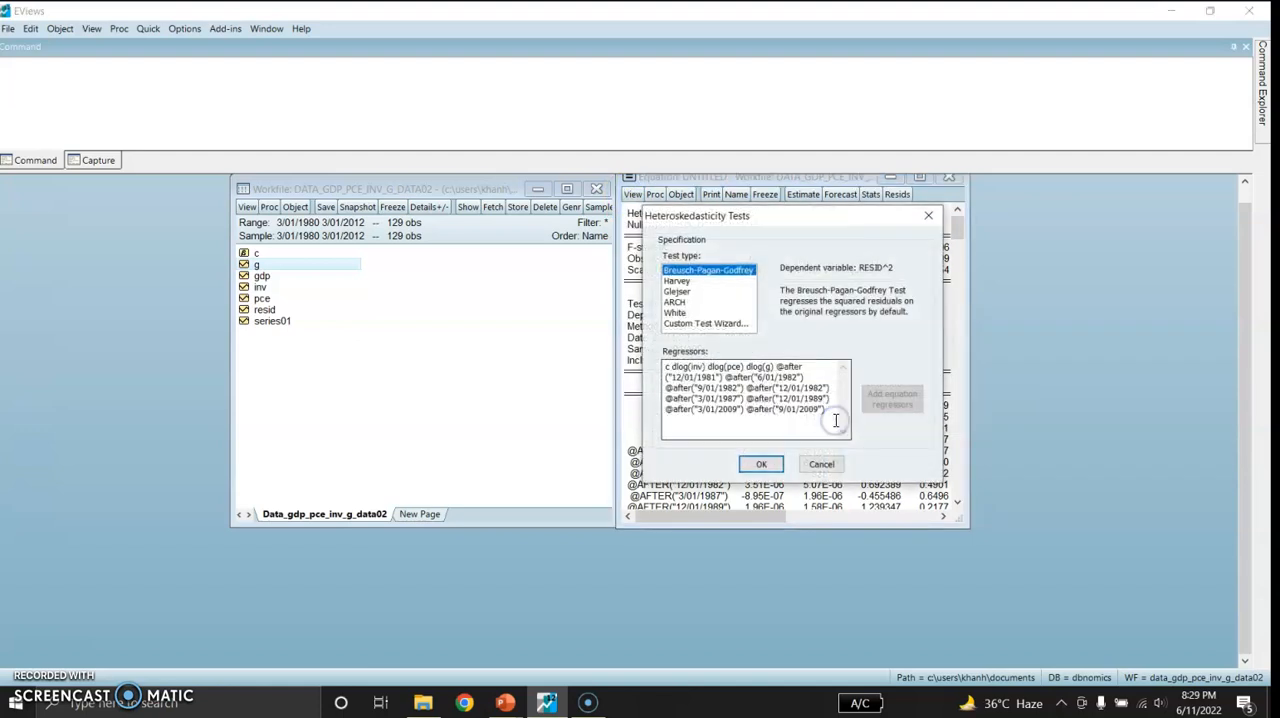
click(675, 304)
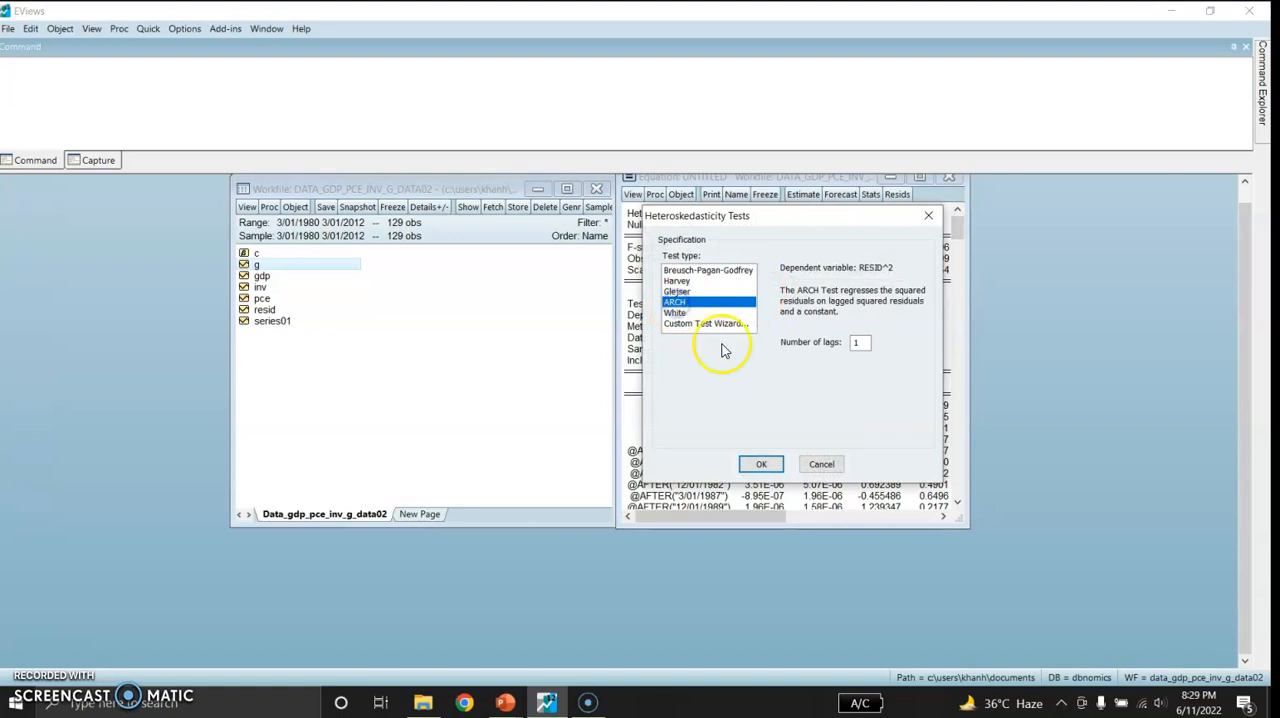
click(757, 464)
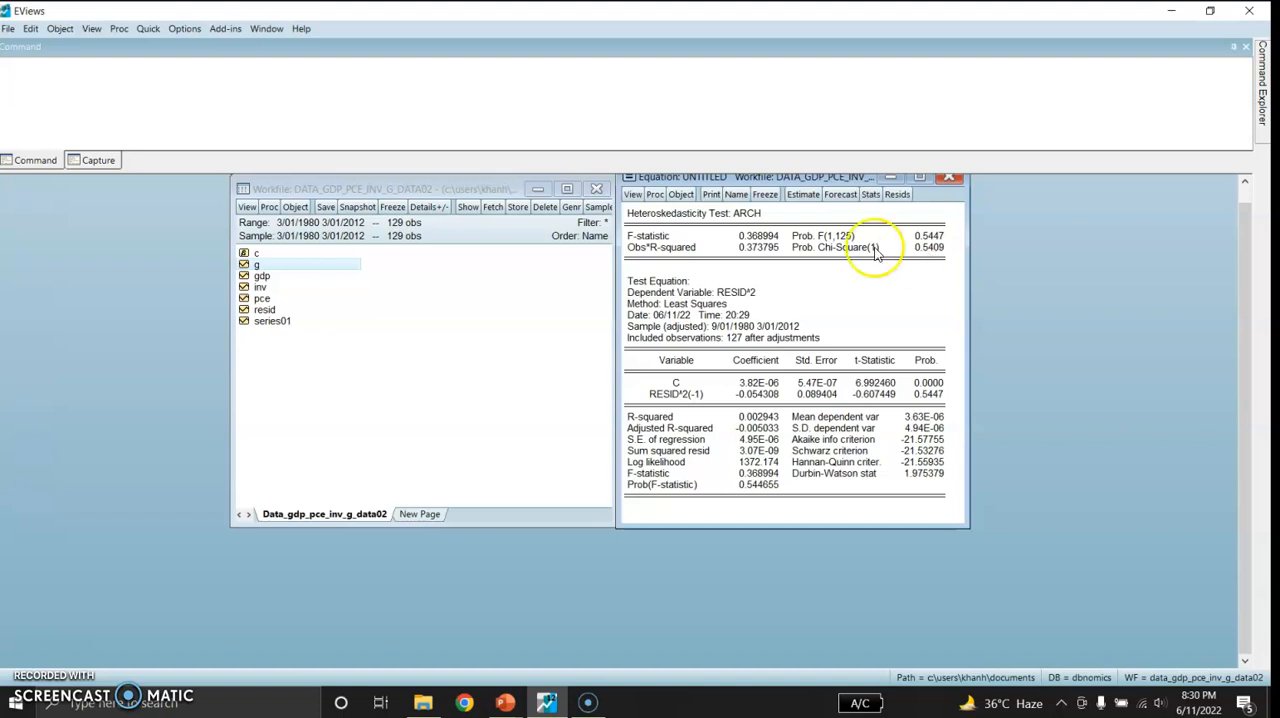
Display the correlogram and Q-statistics of the step-shift equation's residuals with 36 lags
click(631, 195)
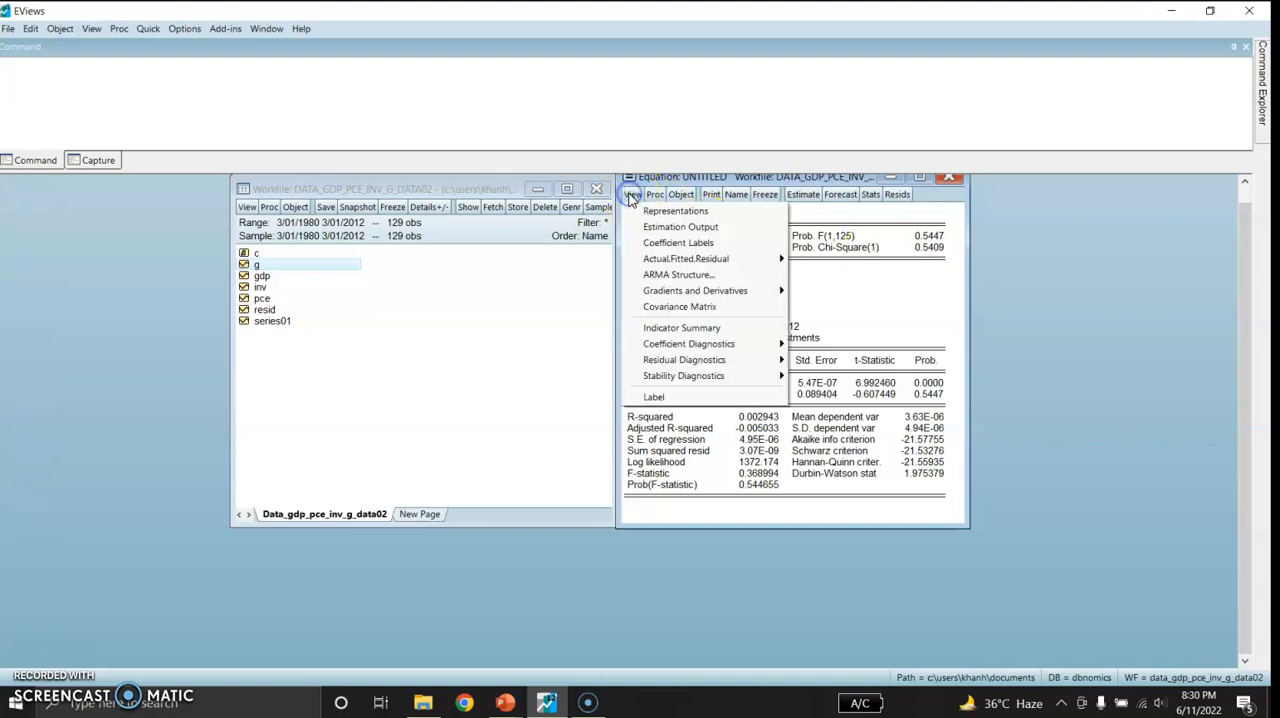
mouse_move(666, 360)
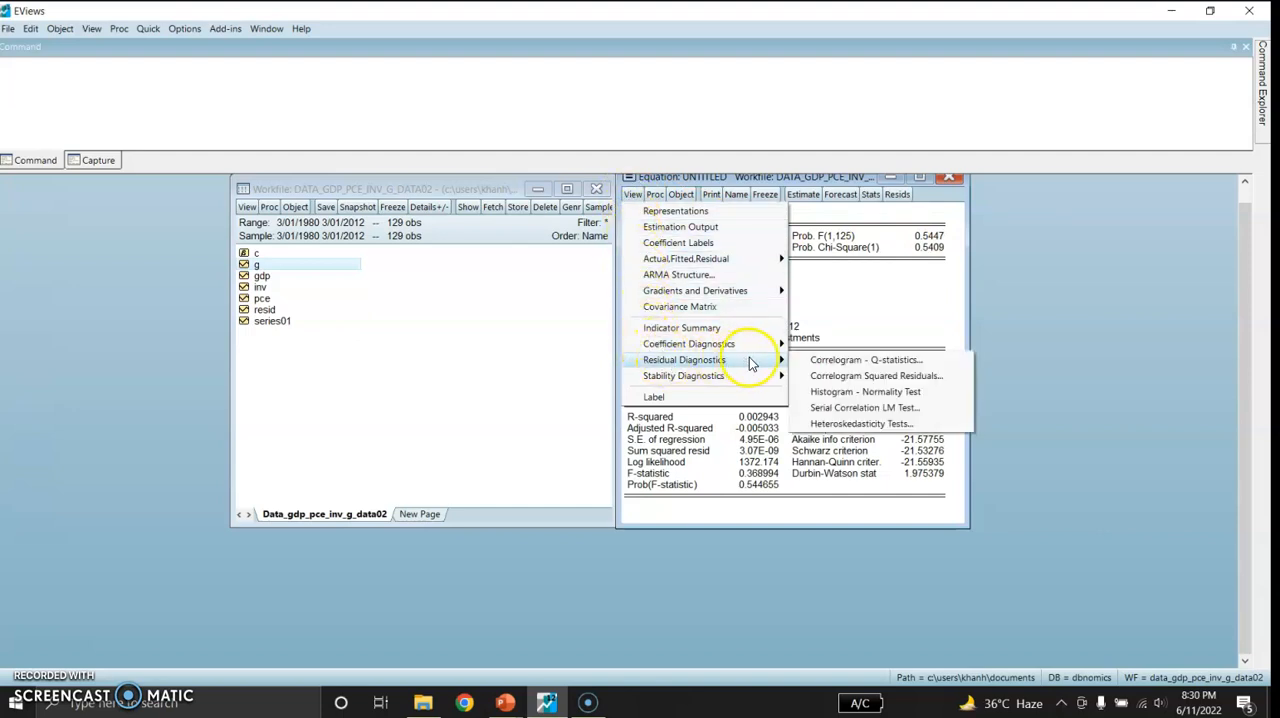
click(838, 362)
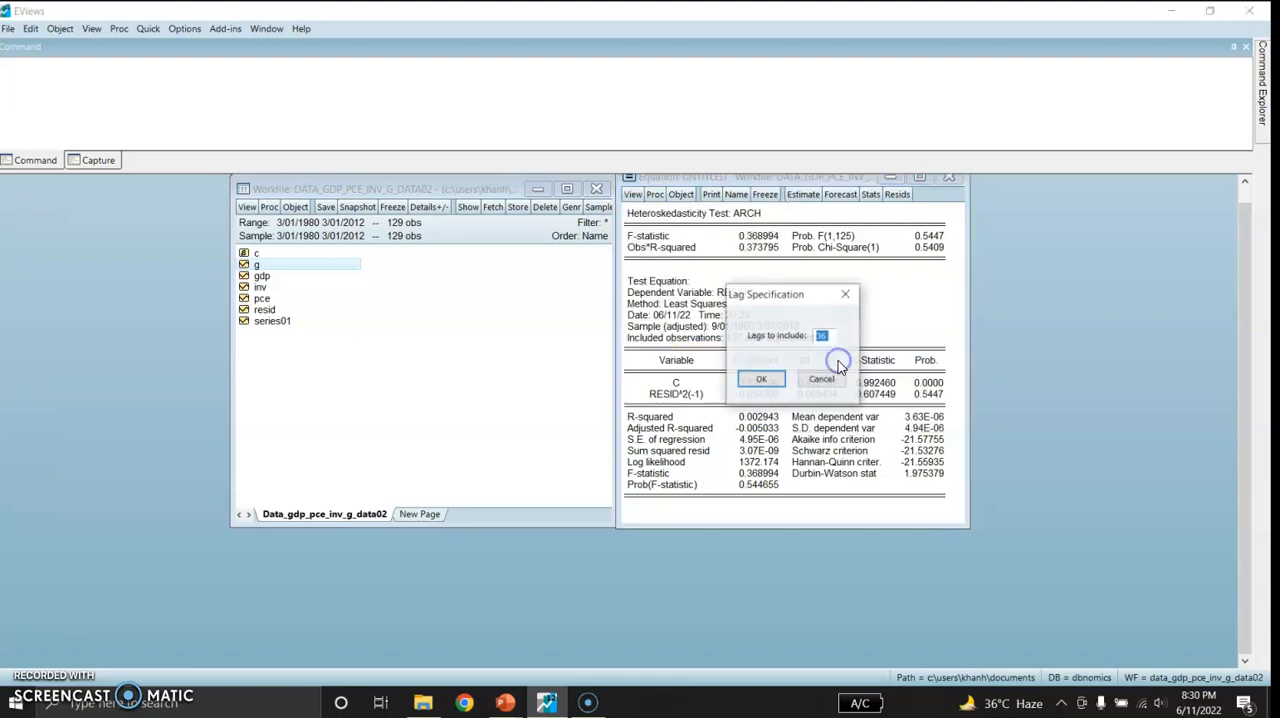
click(758, 381)
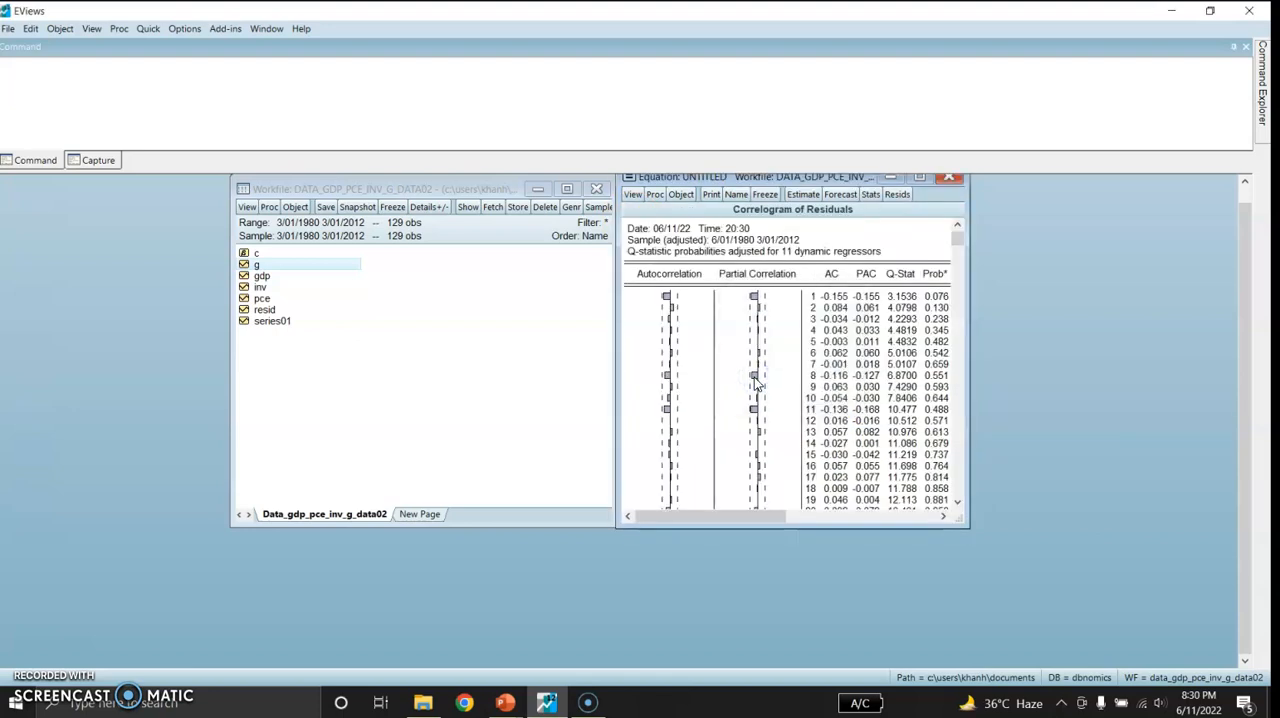
click(957, 237)
mouse_move(957, 237)
mouse_down()
mouse_move(953, 497)
mouse_move(941, 232)
mouse_up()
Plot the CUSUM test from the recursive estimates of the step-shift equation
click(630, 197)
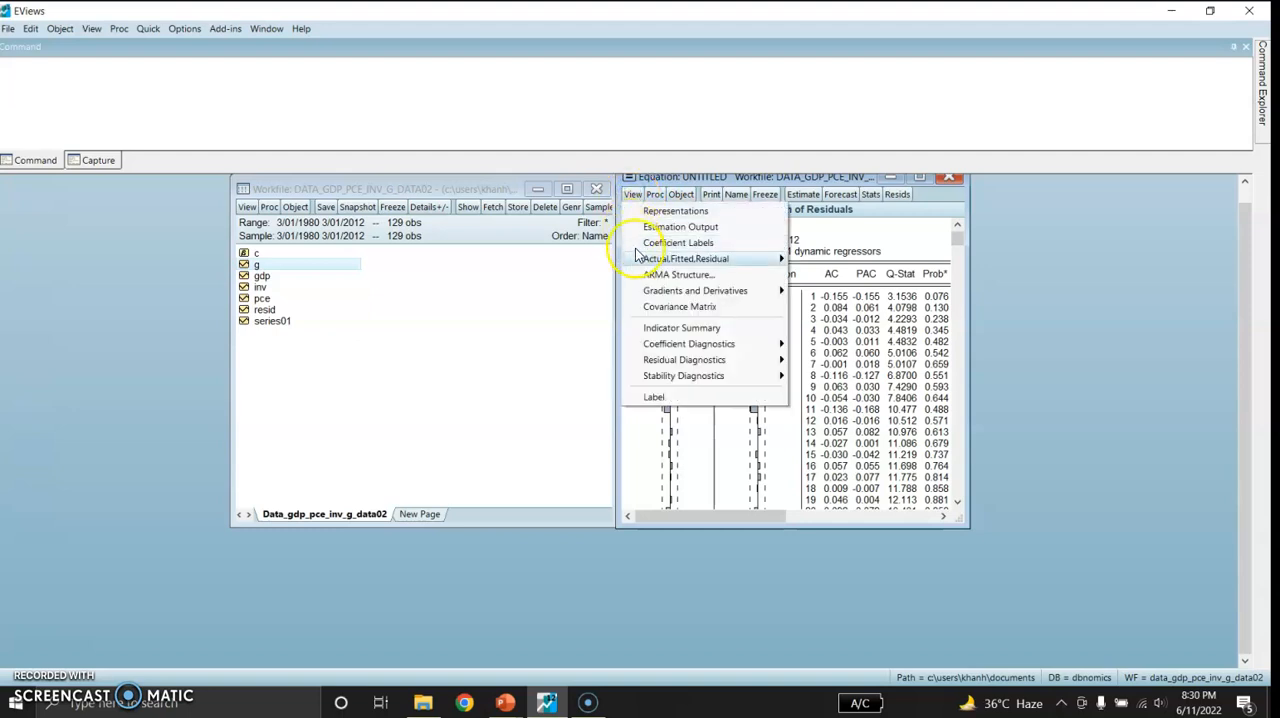
mouse_move(653, 376)
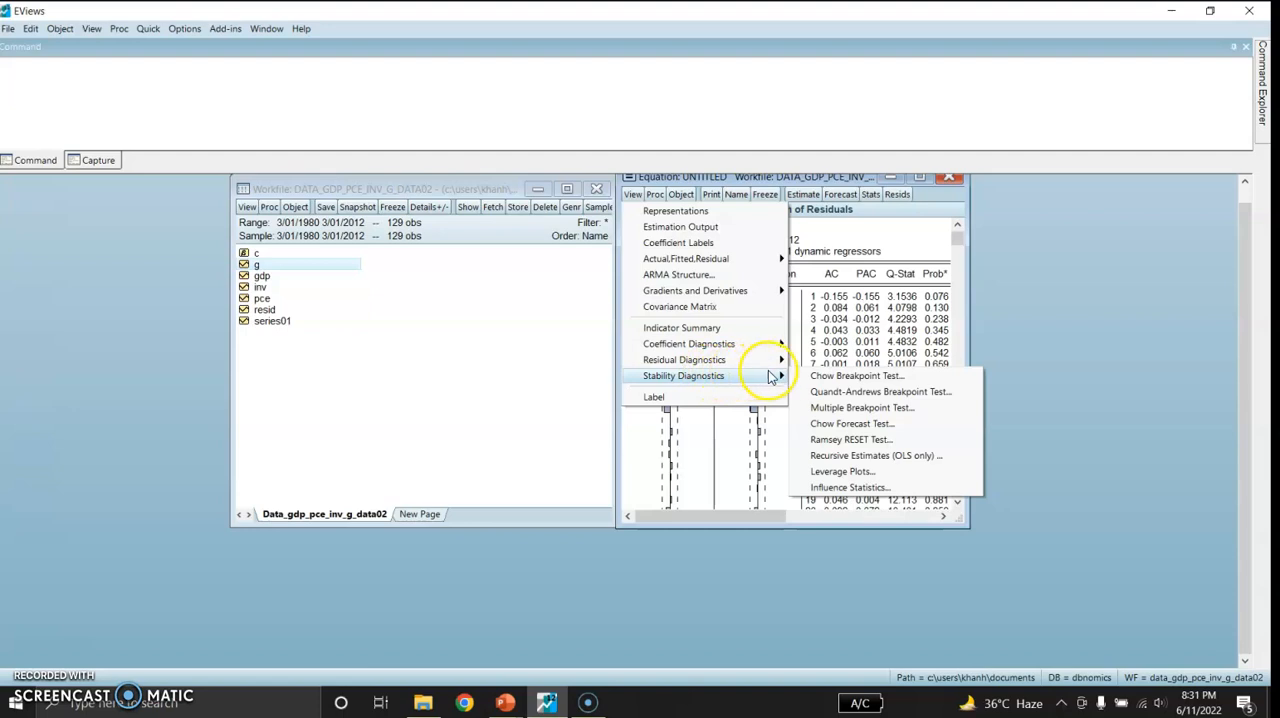
click(822, 456)
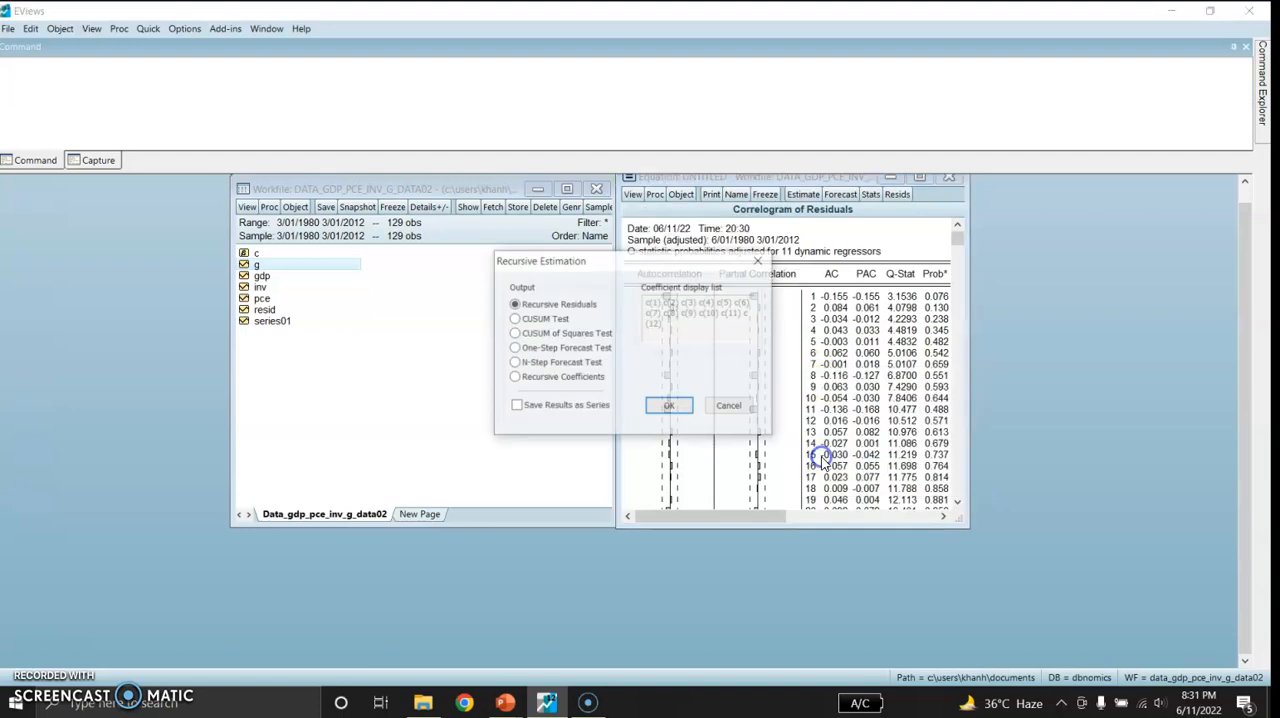
click(519, 318)
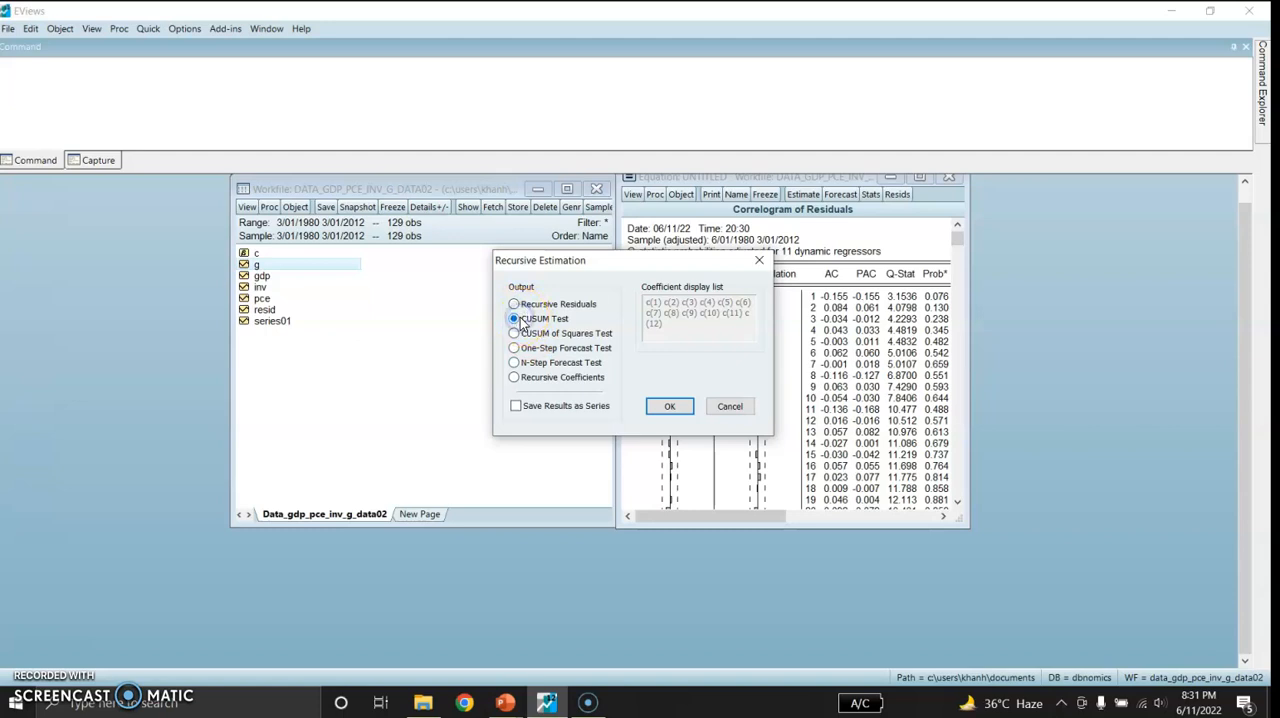
click(674, 405)
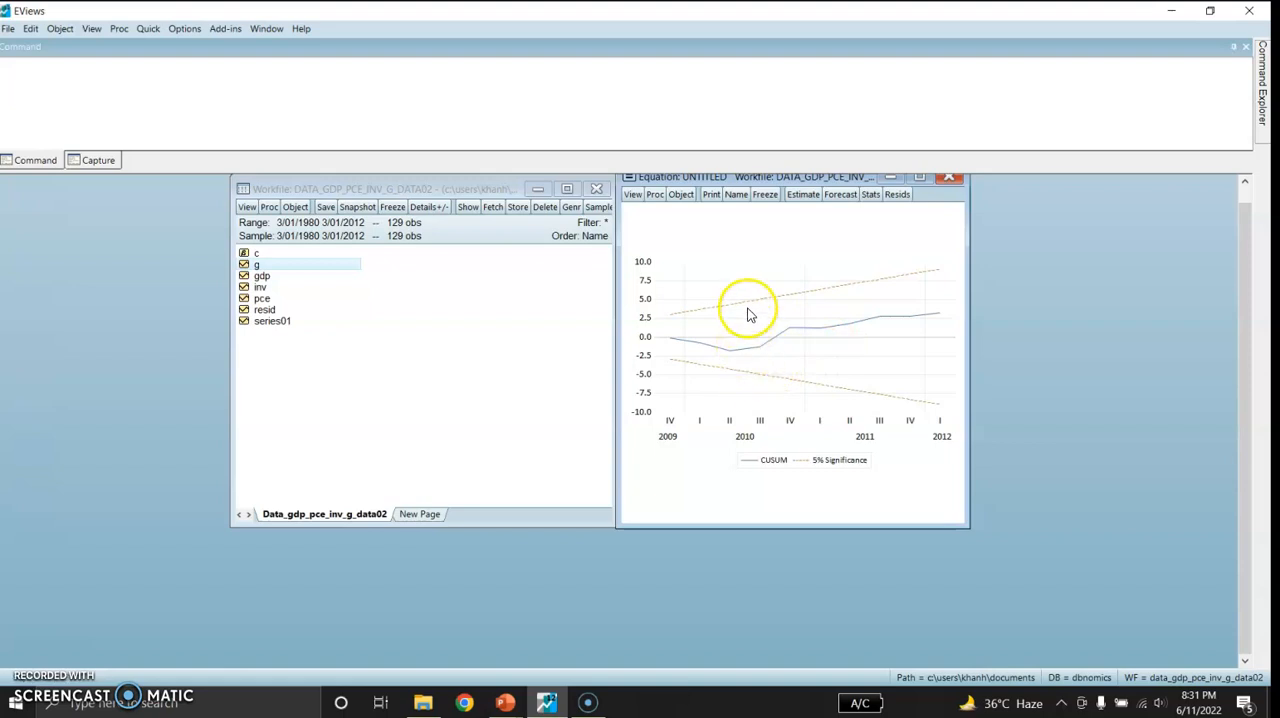
mouse_move(752, 311)
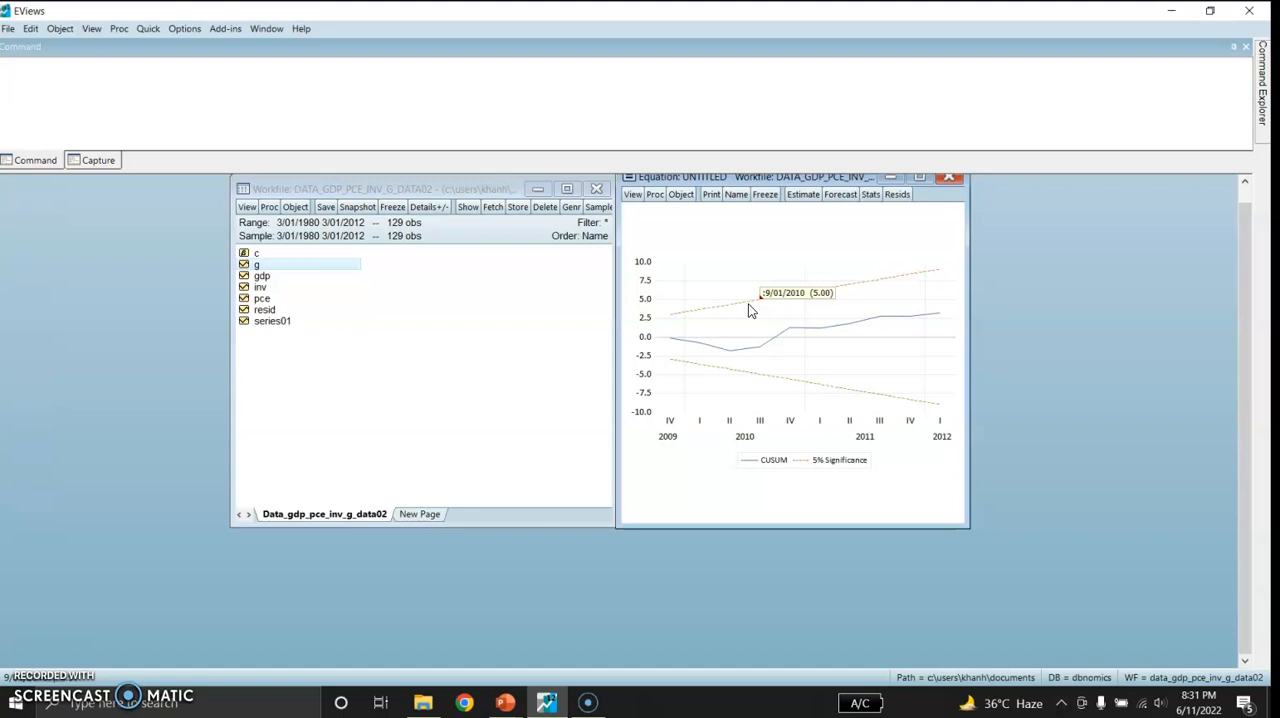
click(543, 327)
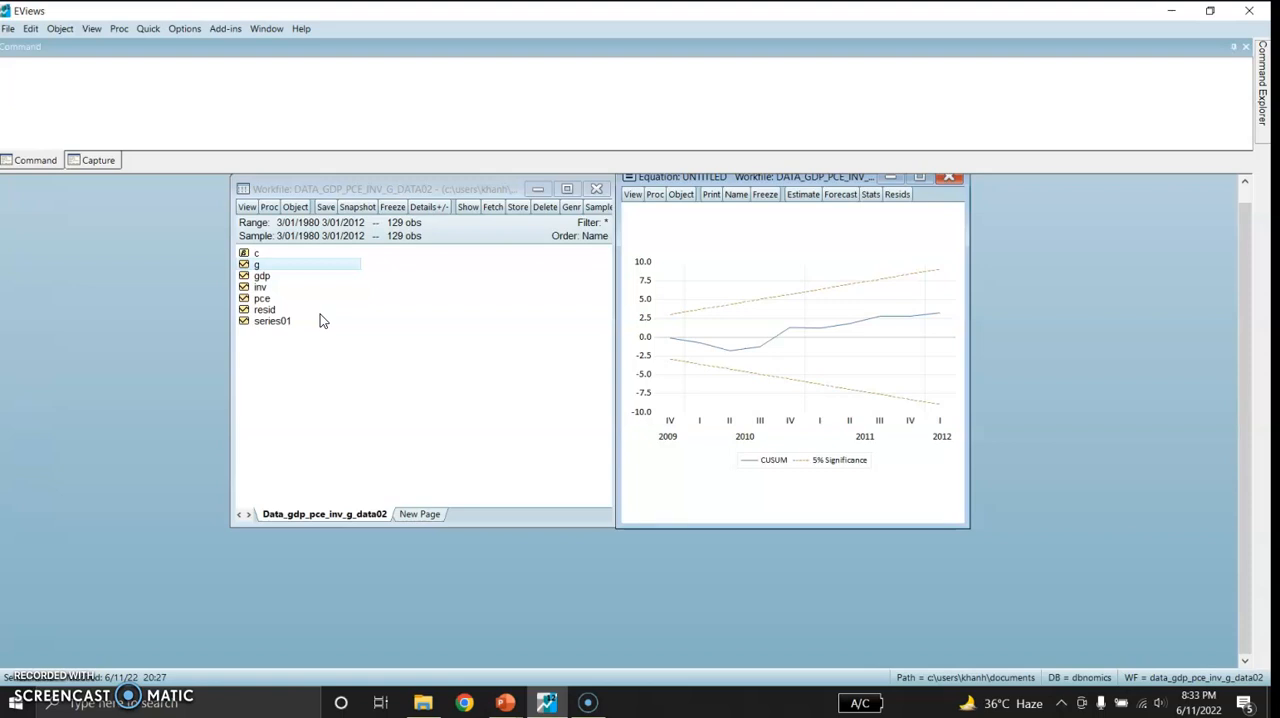
click(336, 330)
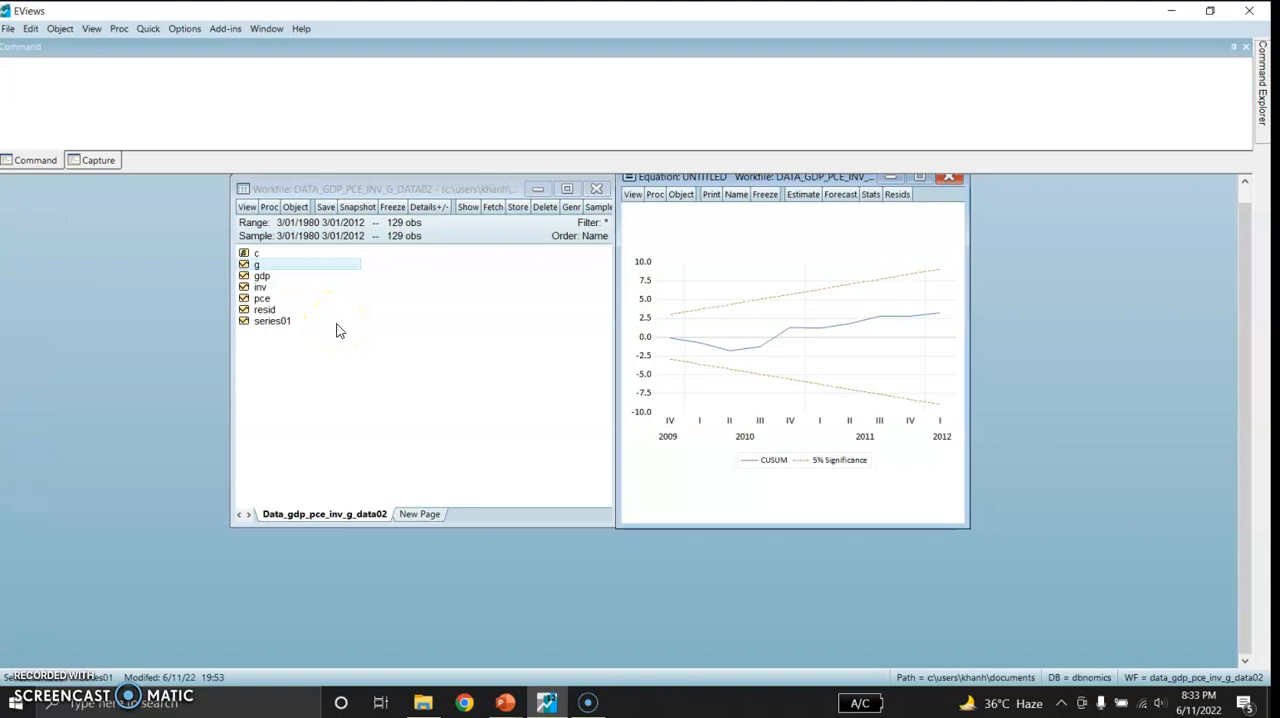
click(329, 374)
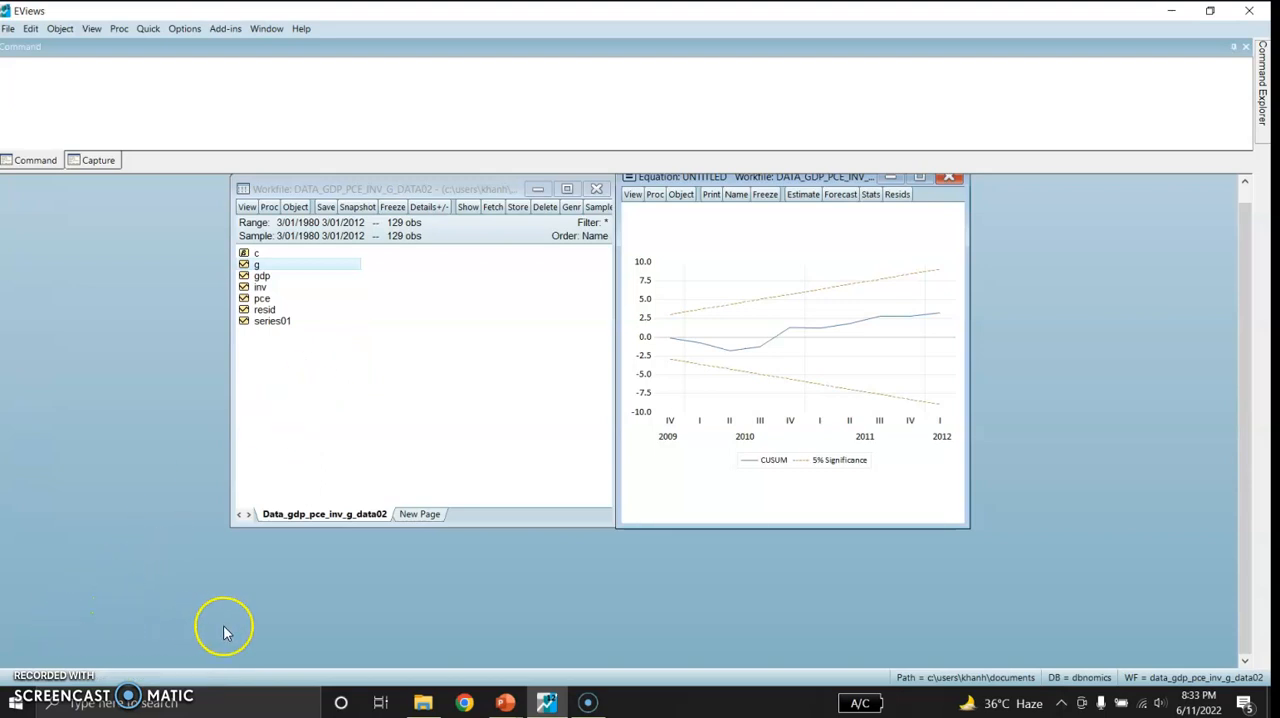
Switch to the PowerPoint presentation "342 Detecting Outliers and Diagnostic Tests" and start the slide show from the "Thanks for your attention!" slide
click(505, 703)
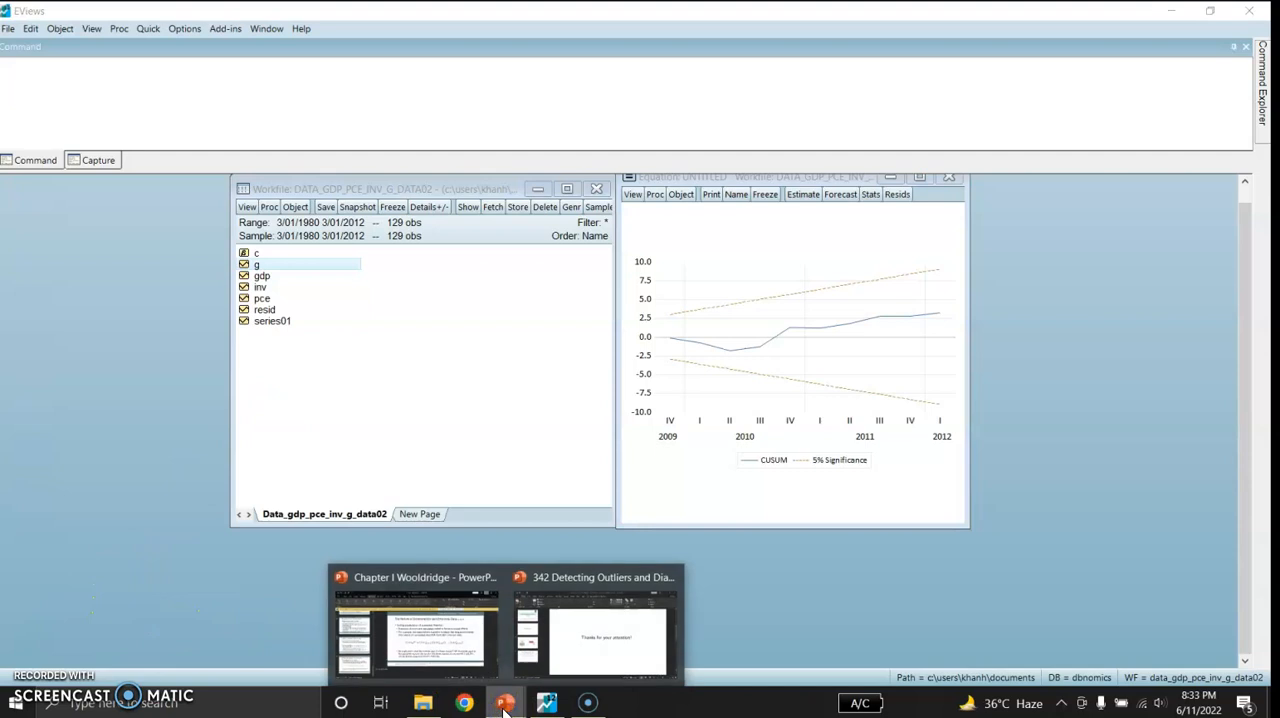
click(586, 645)
click(688, 540)
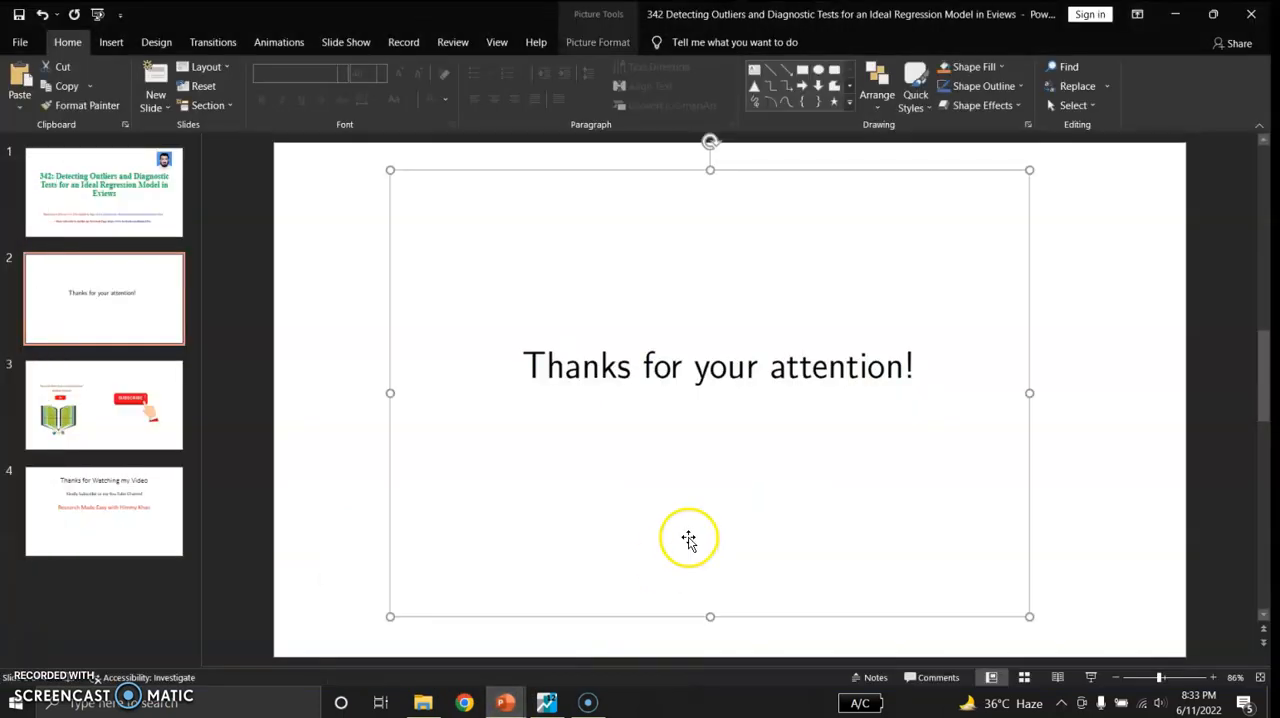
click(1092, 677)
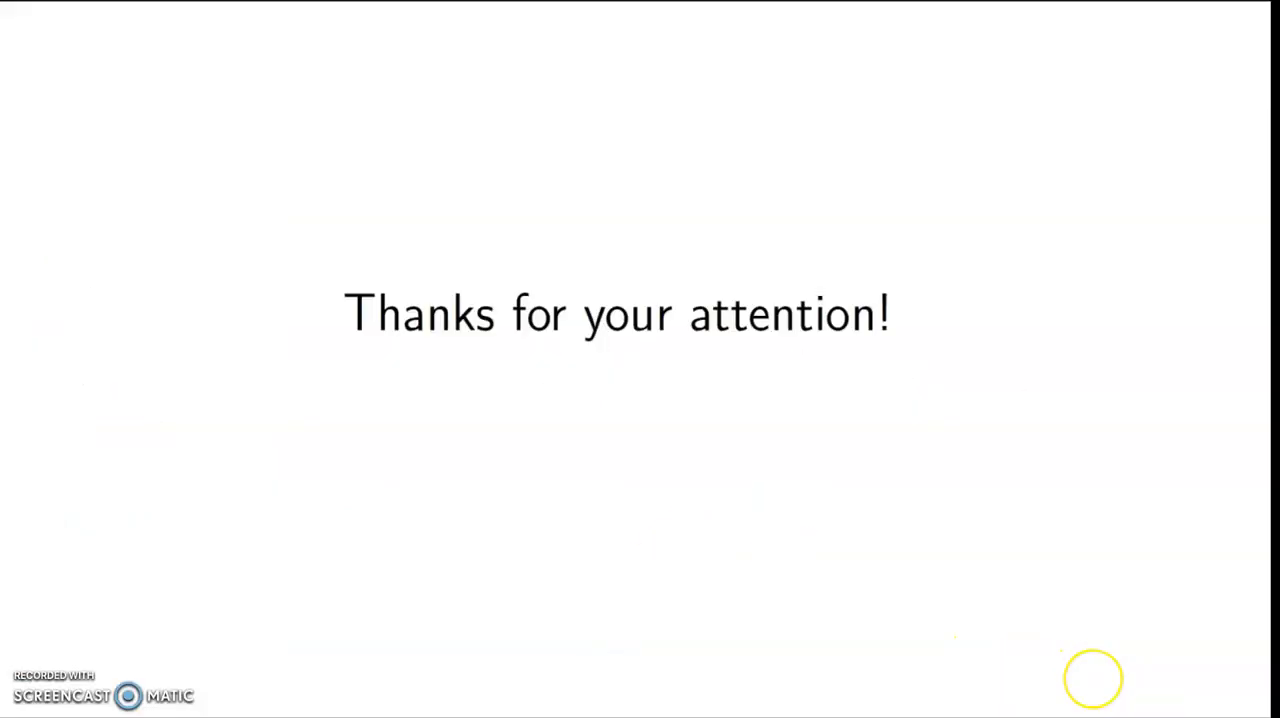